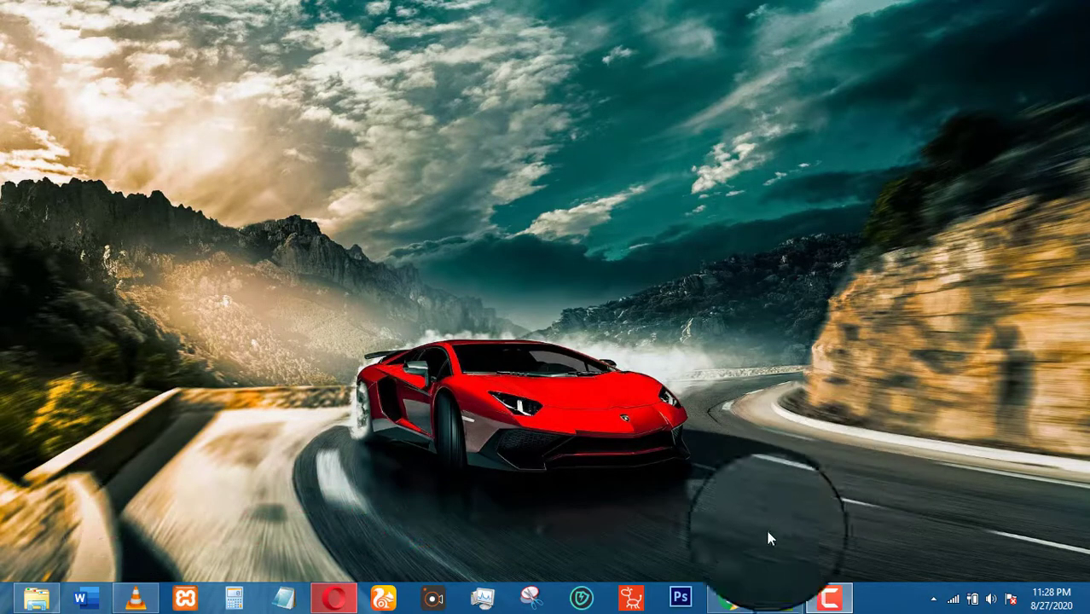
Step: Switch to Chrome and open the website vigocbeauty.com.ng
click(731, 597)
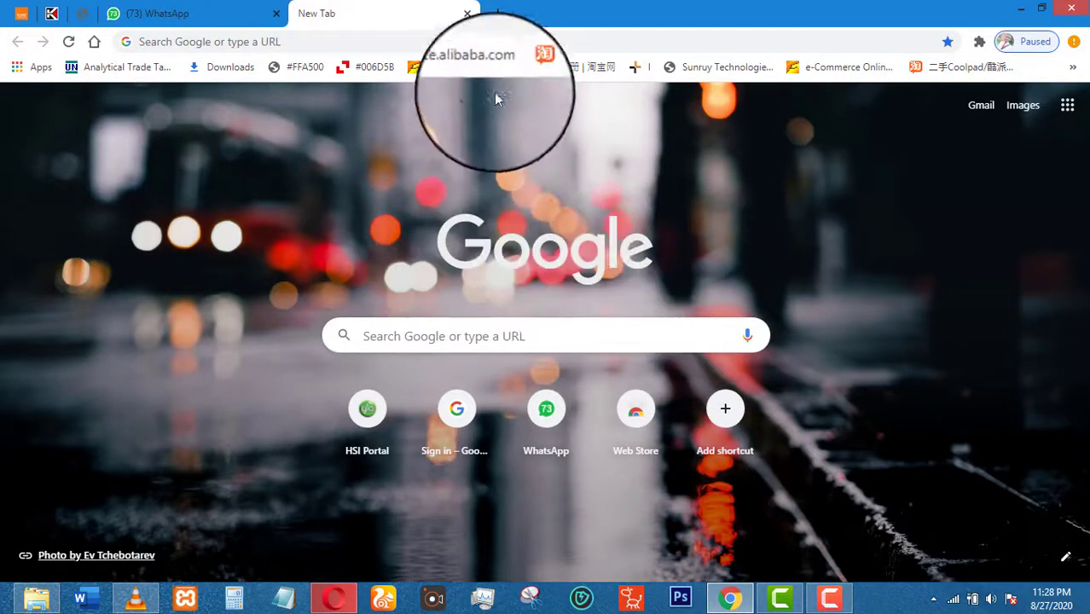
click(514, 38)
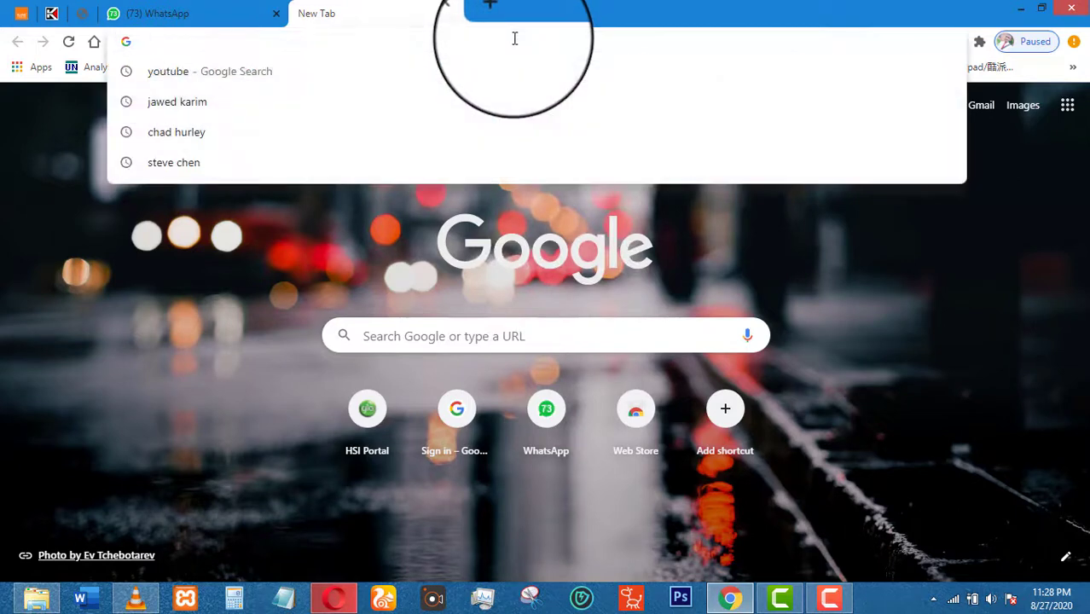
text(vigocbeauty.com.ng)
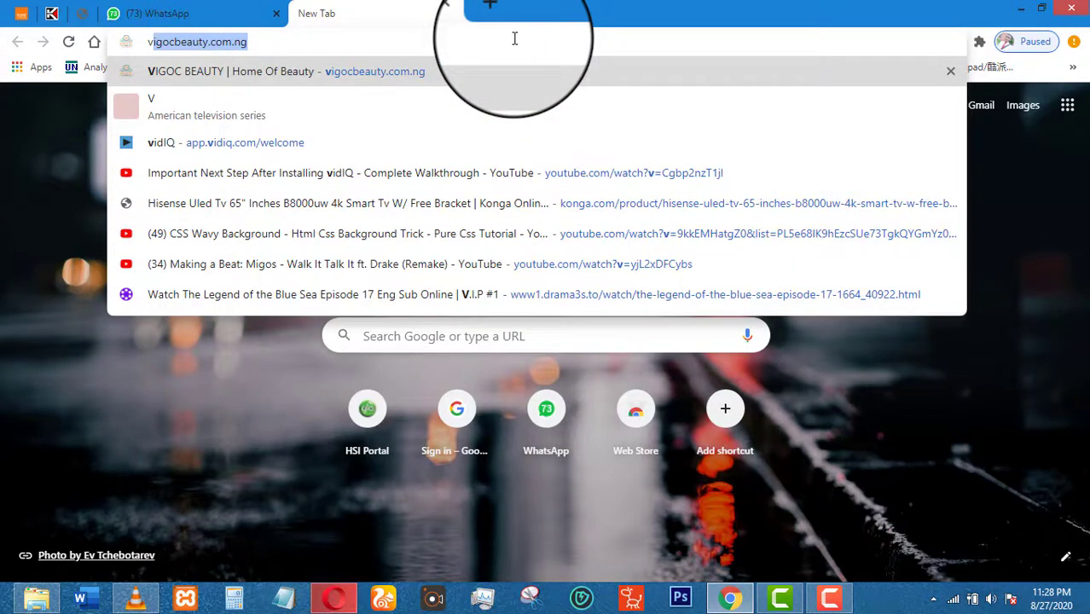
key(Return)
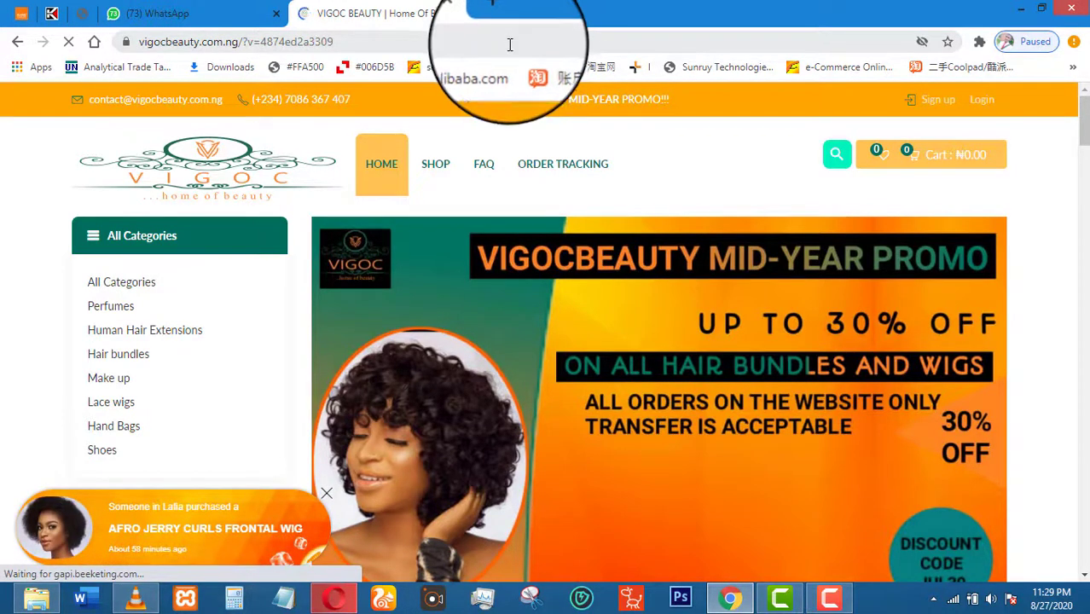
Step: Look through the Vigoc Beauty home page from banner to footer and back, minimizing the chat popup
double_click(508, 43)
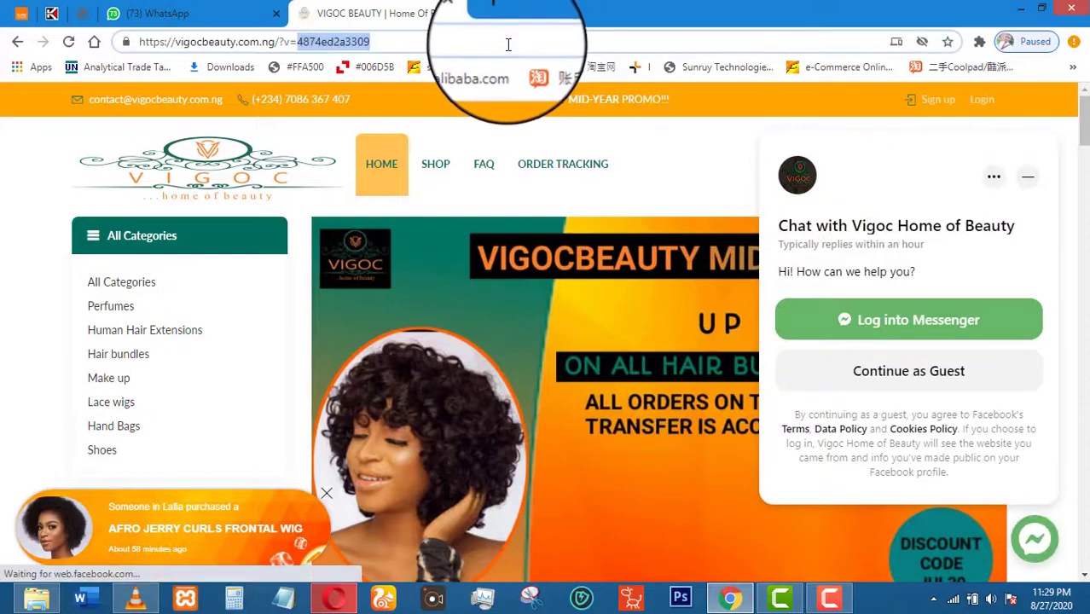
scroll(826, 208, down, 5)
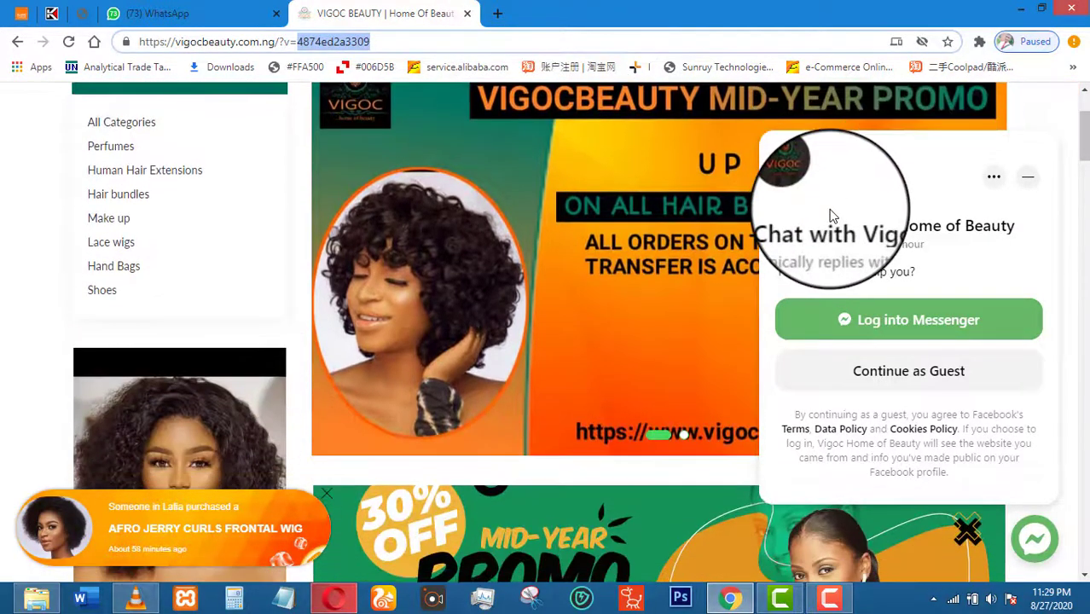
scroll(998, 170, up, 4)
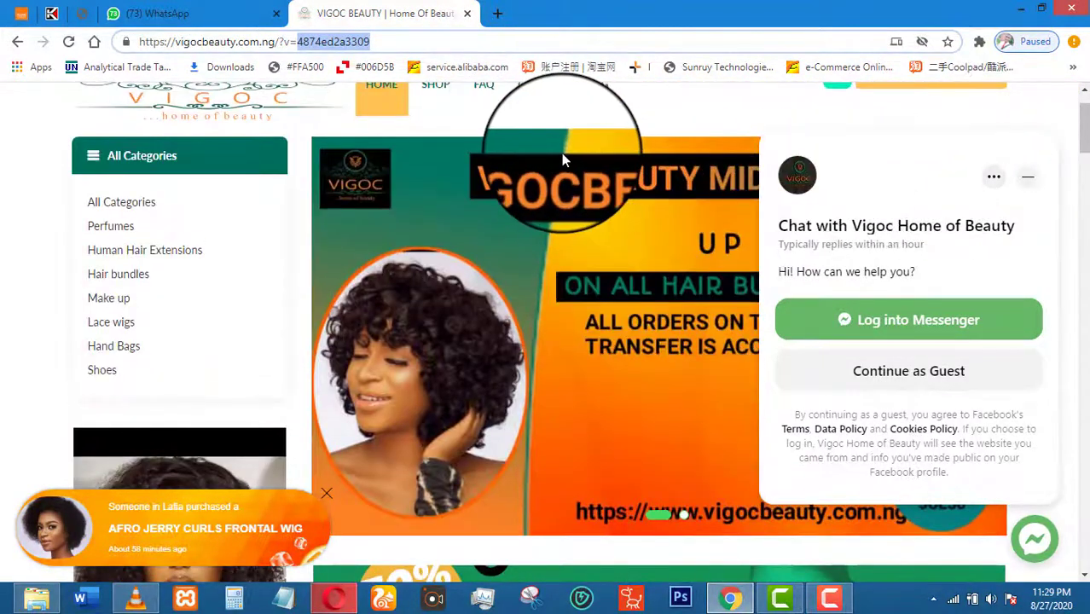
scroll(537, 192, up, 2)
scroll(529, 207, down, 10)
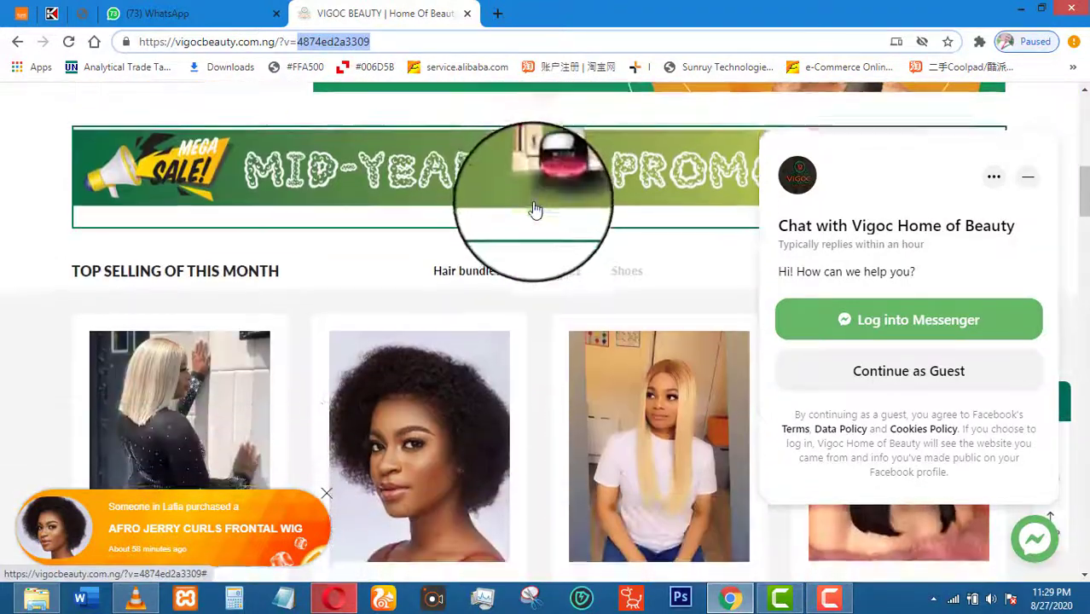
scroll(536, 209, down, 15)
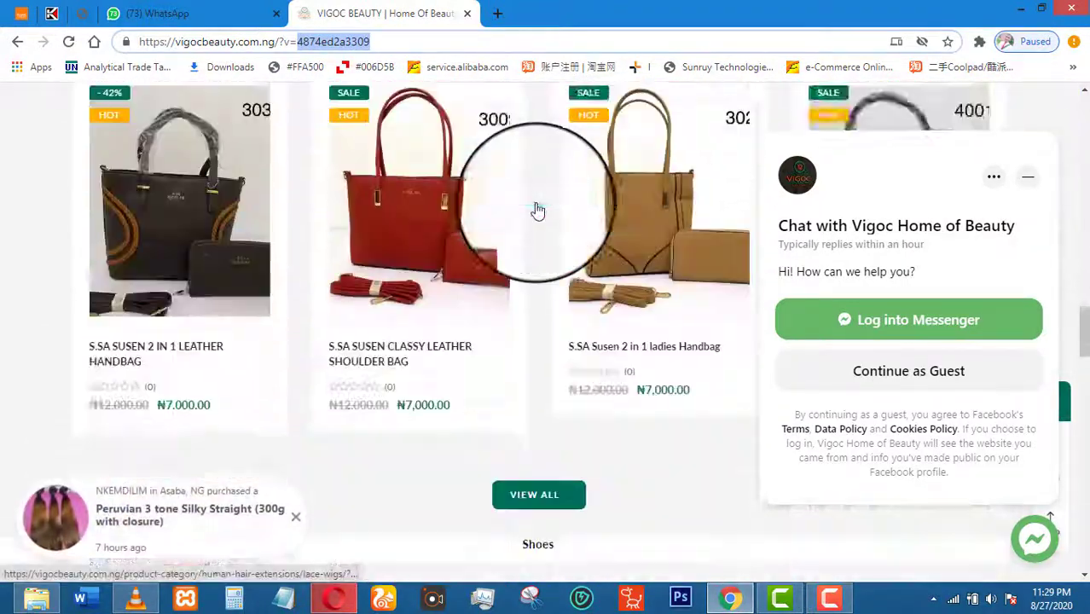
scroll(538, 207, down, 7)
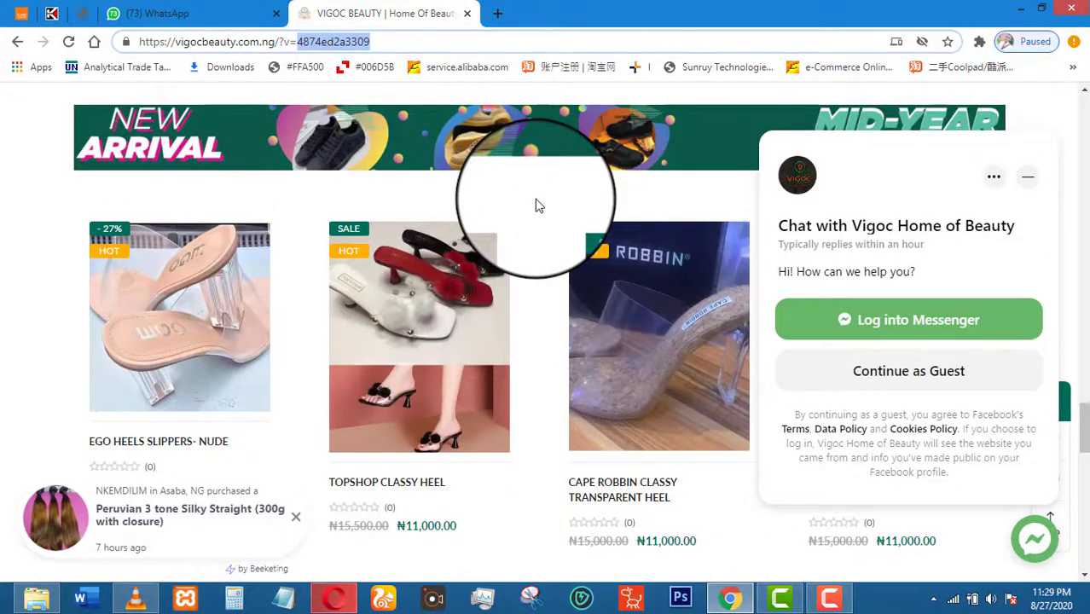
scroll(538, 206, down, 15)
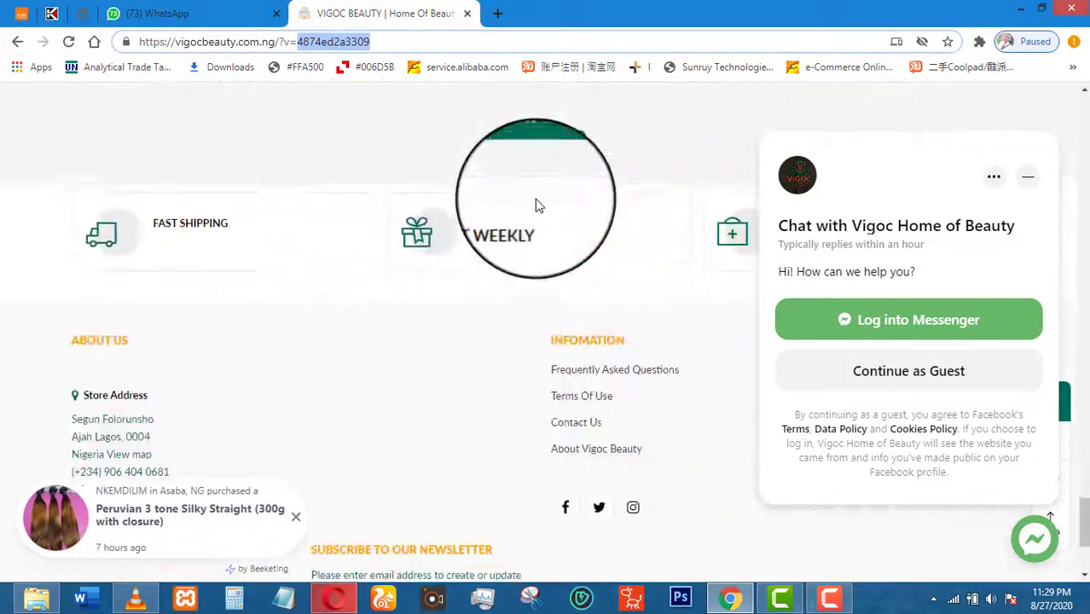
scroll(536, 206, up, 12)
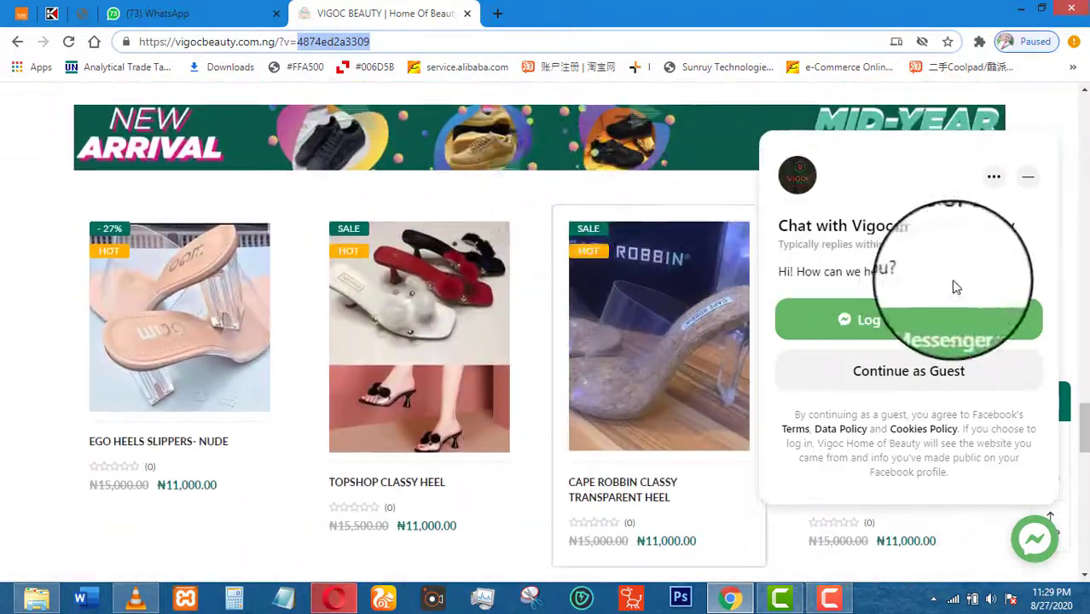
click(1028, 177)
scroll(1004, 201, up, 5)
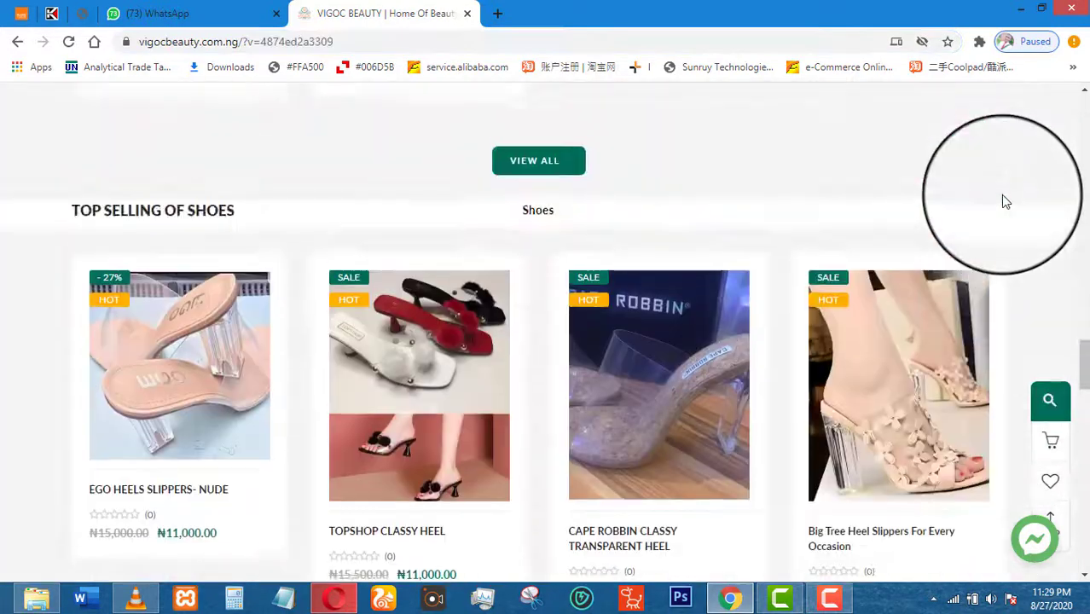
scroll(1003, 201, up, 15)
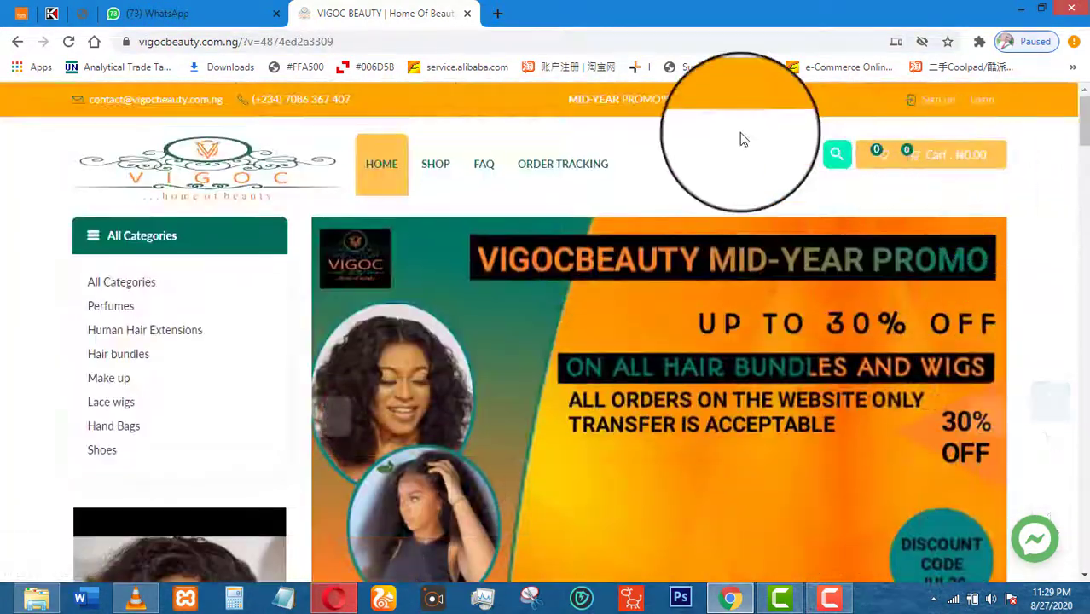
Step: Minimize Chrome and switch to the Opera window with the cPanel login page
click(1023, 14)
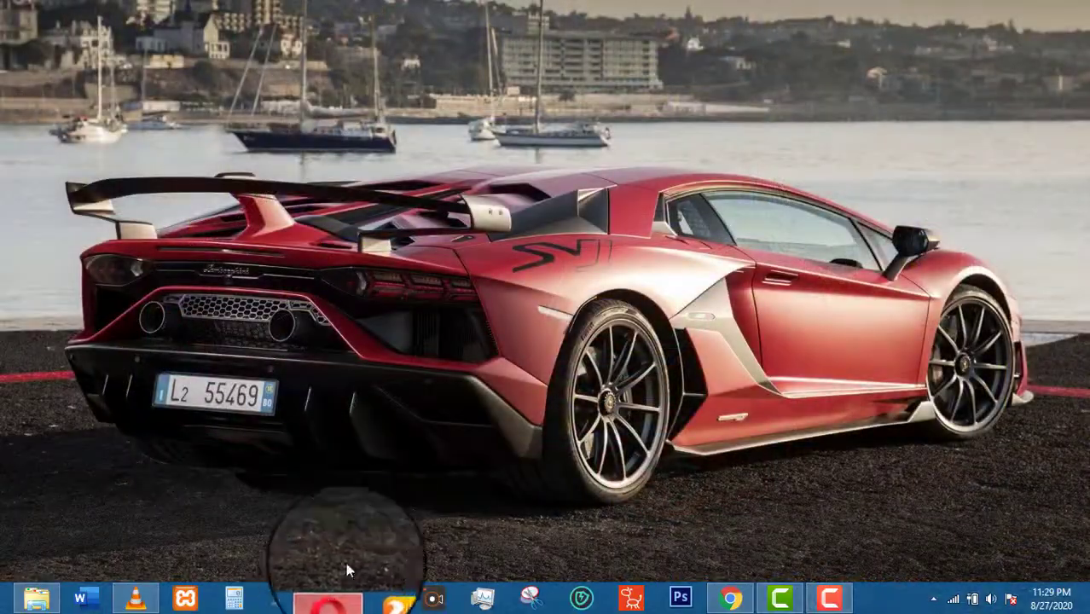
click(341, 601)
click(341, 601)
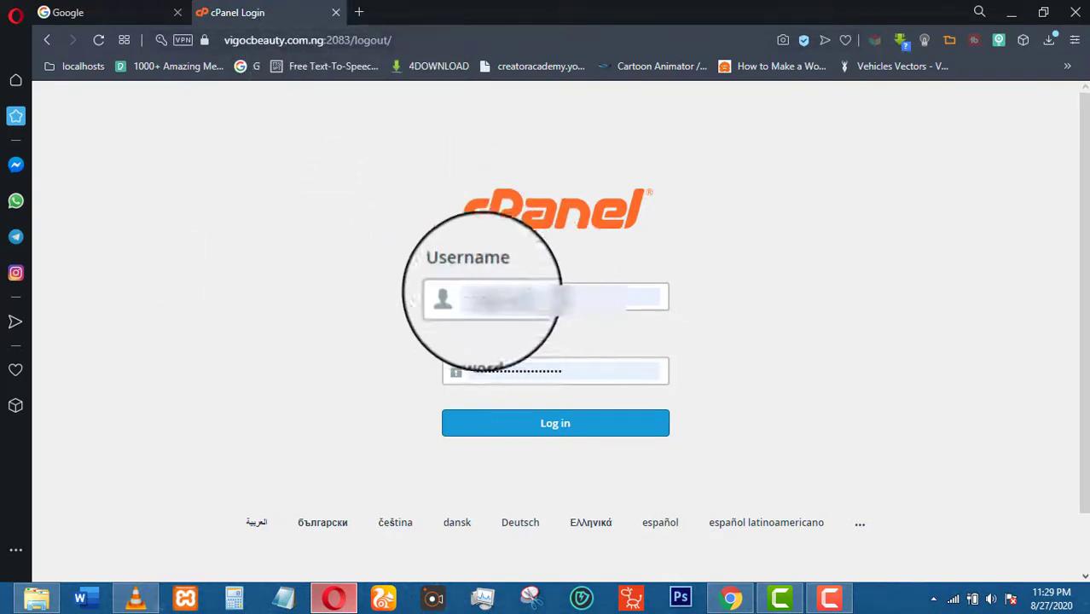
Step: Replace the logout address with vigocbeauty.com.ng/cpanel and load the cPanel login page
click(437, 42)
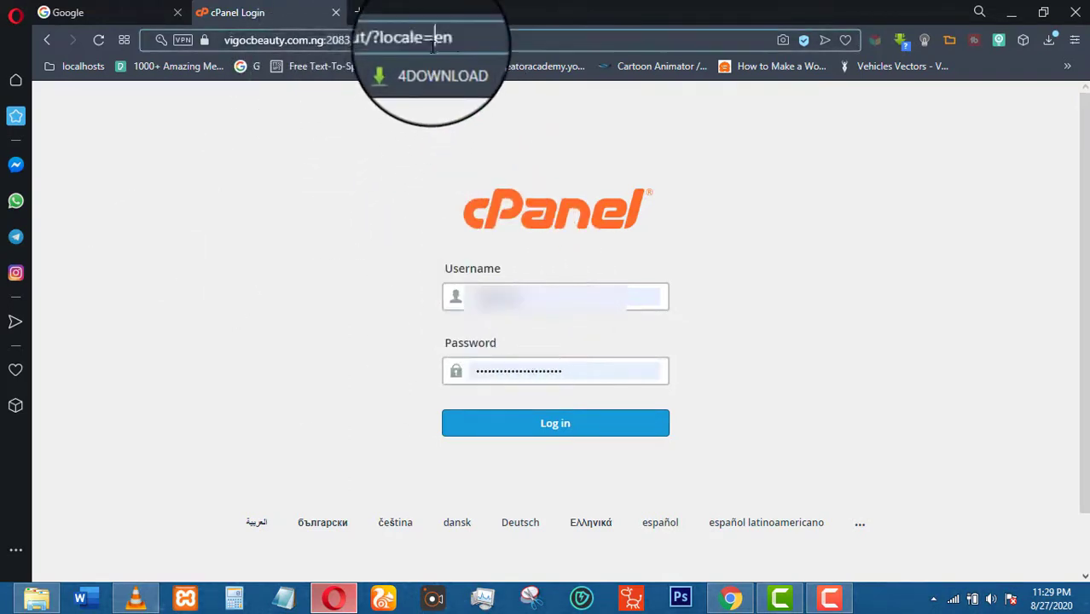
click(459, 40)
drag(459, 40, 440, 39)
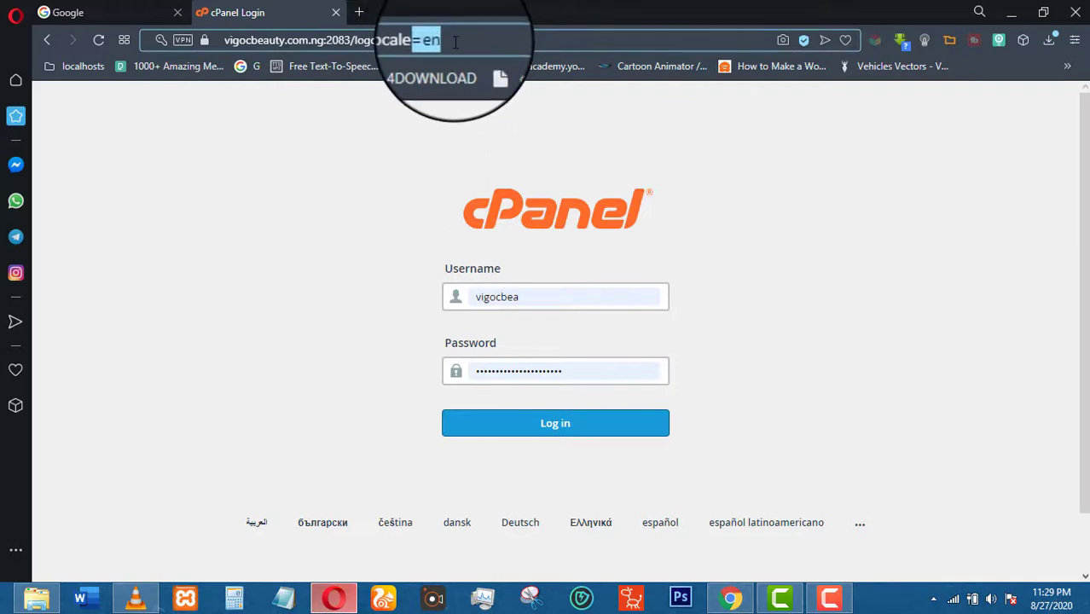
key(BackSpace)
key(BackSpace)
key(BackSpace)
key(BackSpace)
key(BackSpace)
key(BackSpace)
key(BackSpace)
key(BackSpace)
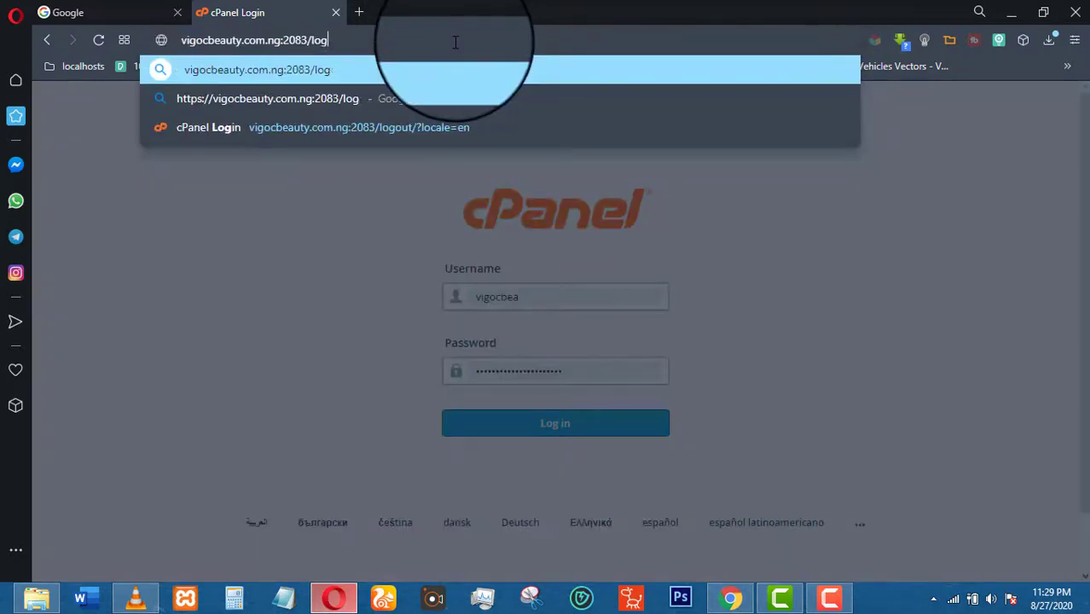
key(BackSpace)
key(BackSpace)
key(BackSpace)
key(BackSpace)
key(BackSpace)
key(BackSpace)
key(BackSpace)
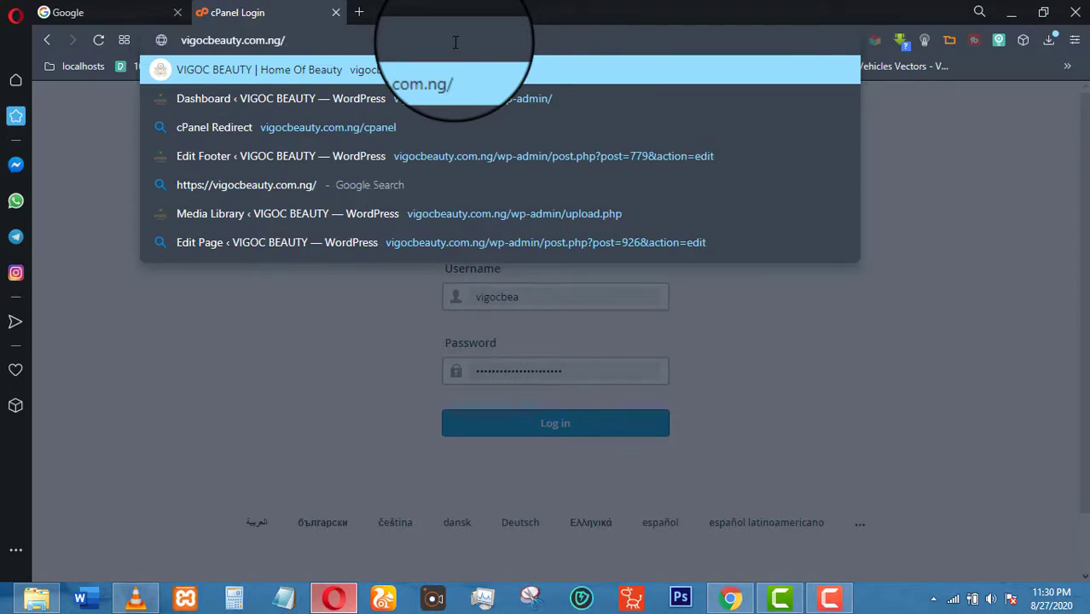
key(Down)
key(Down)
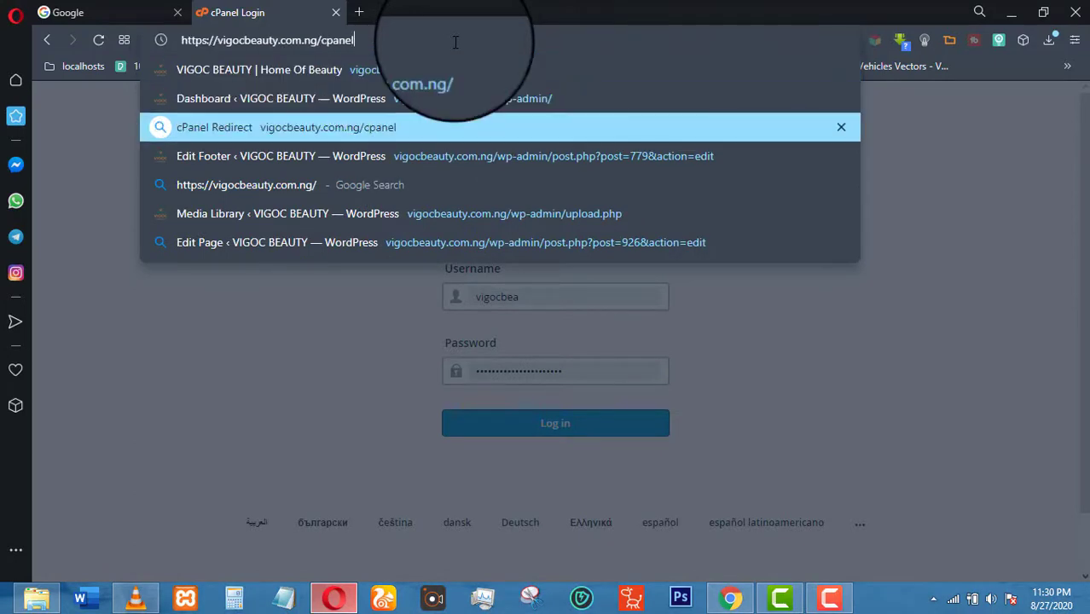
key(Return)
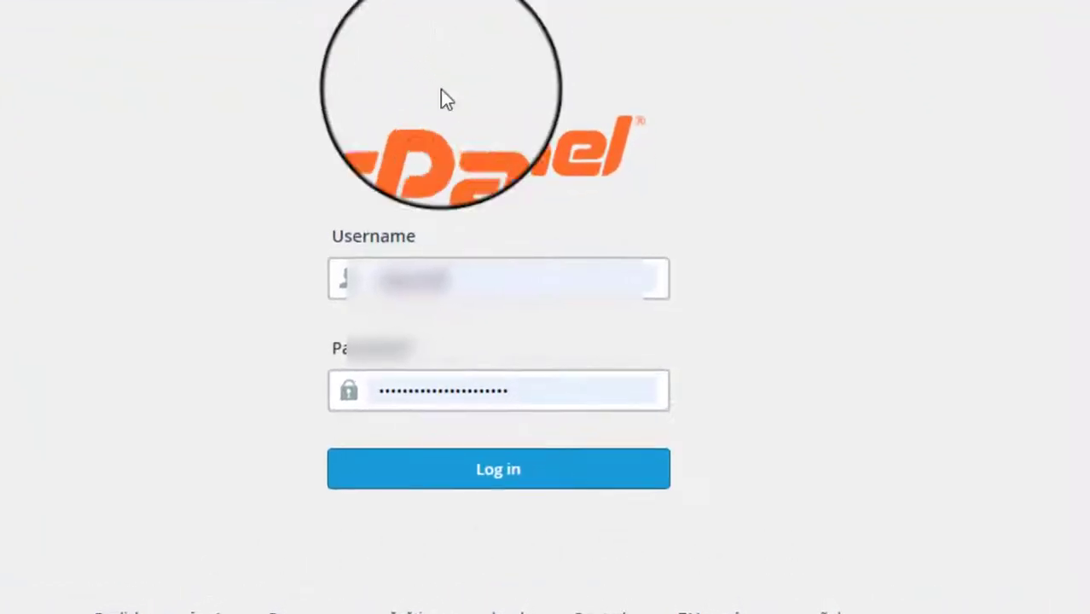
Step: Log in to cPanel with the saved account username and password
click(422, 279)
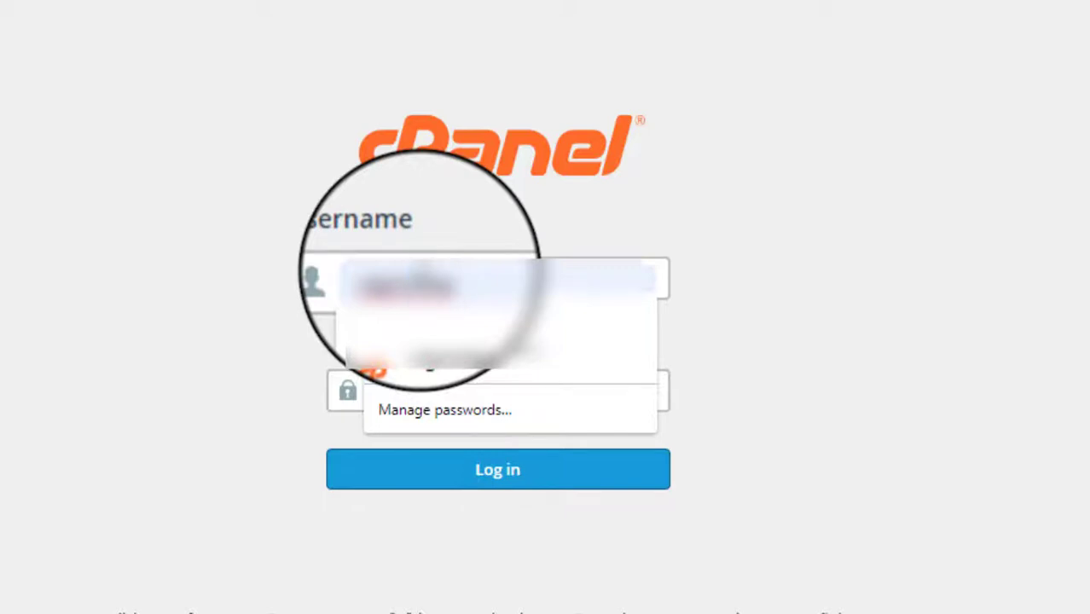
click(395, 379)
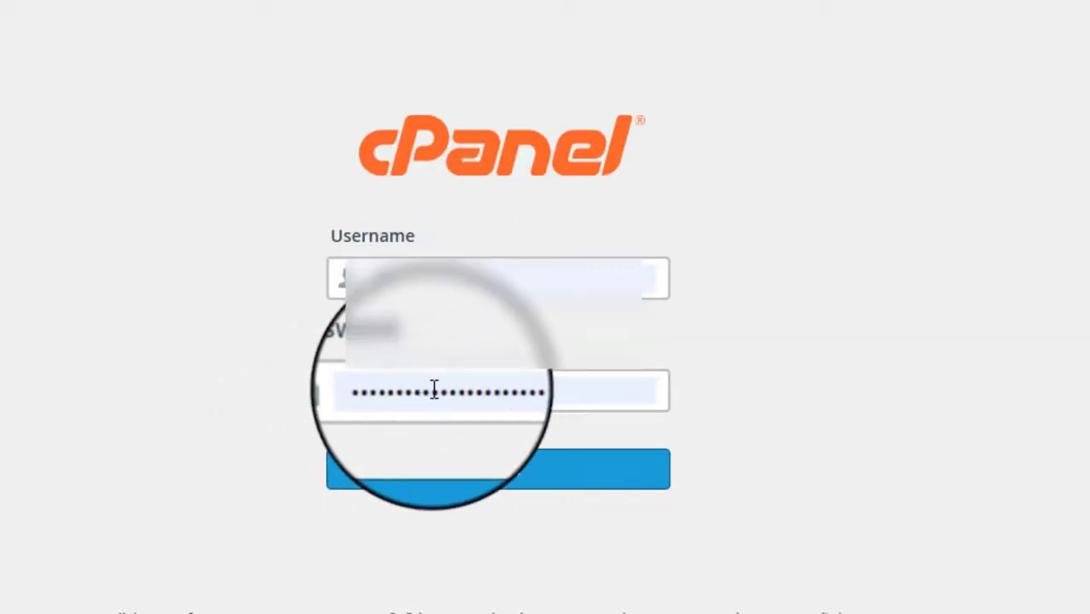
click(429, 279)
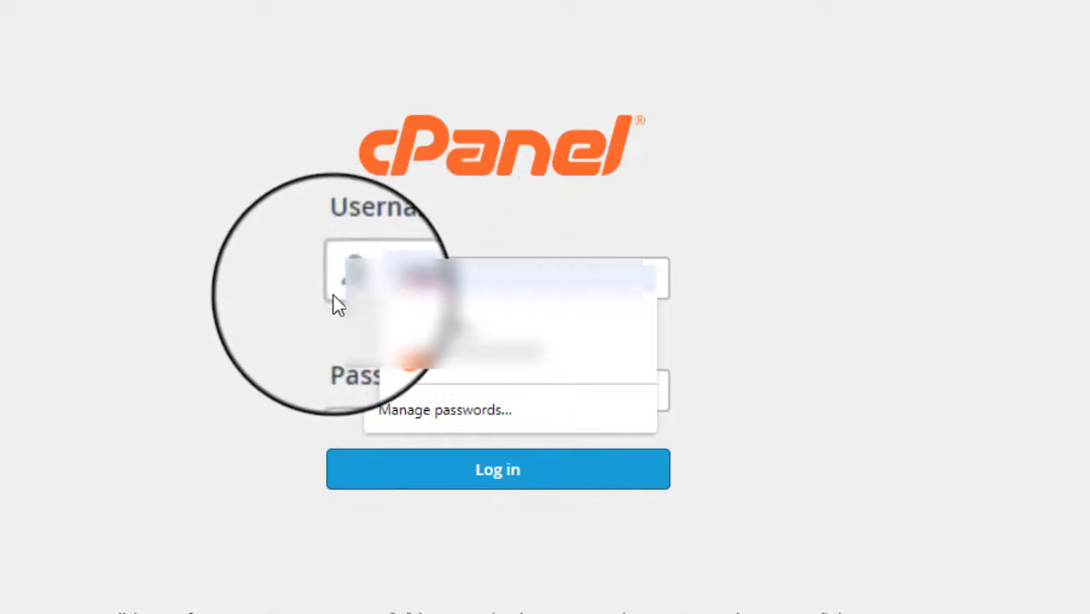
click(511, 258)
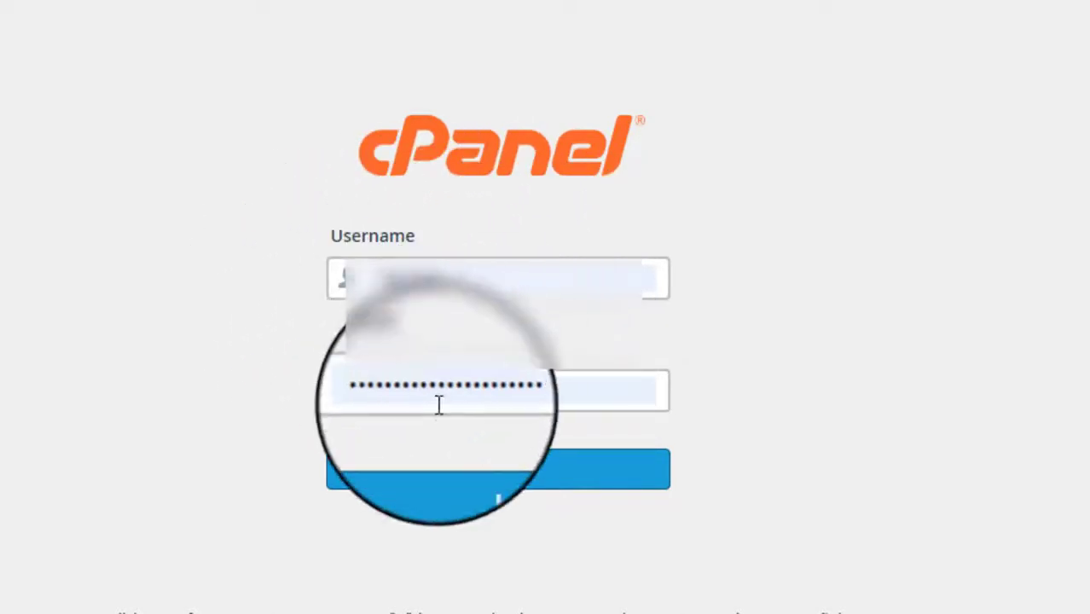
click(546, 491)
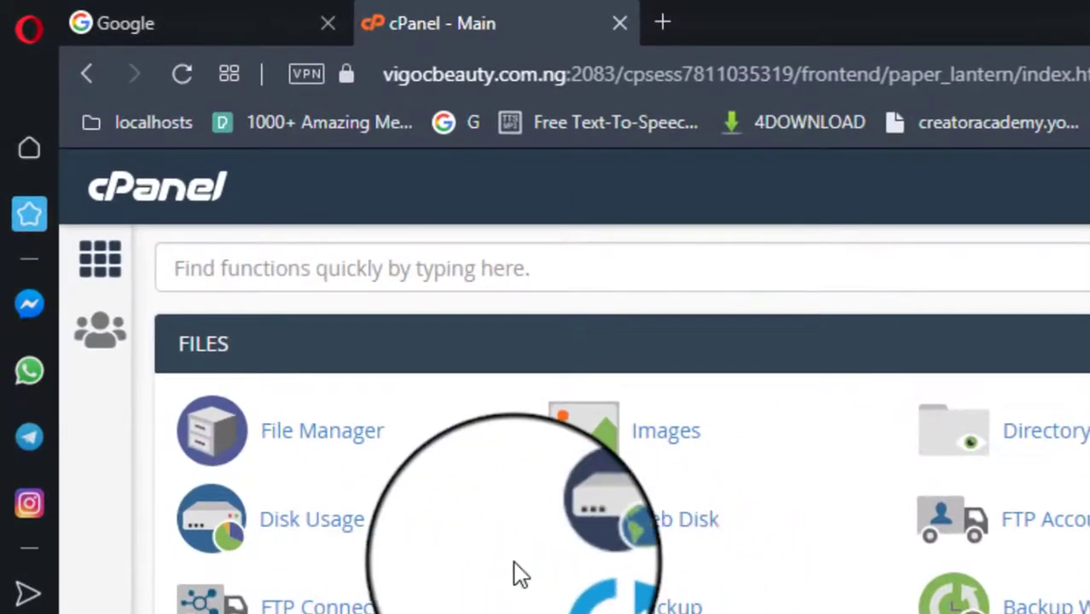
Step: Open File Manager and go to the public_html/wp-content/plugins folder
click(341, 455)
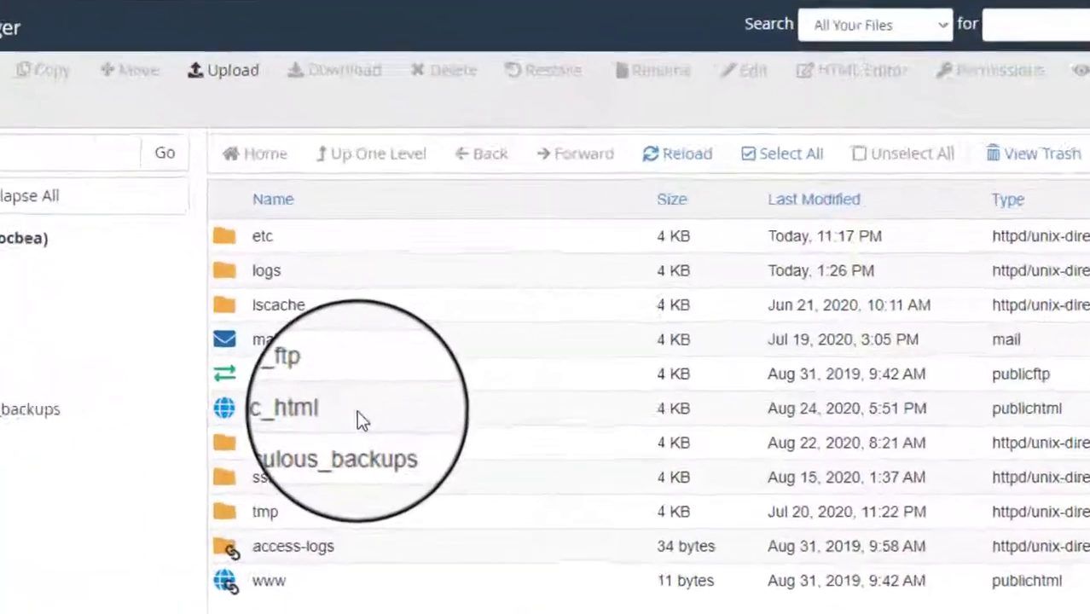
click(423, 381)
double_click(423, 381)
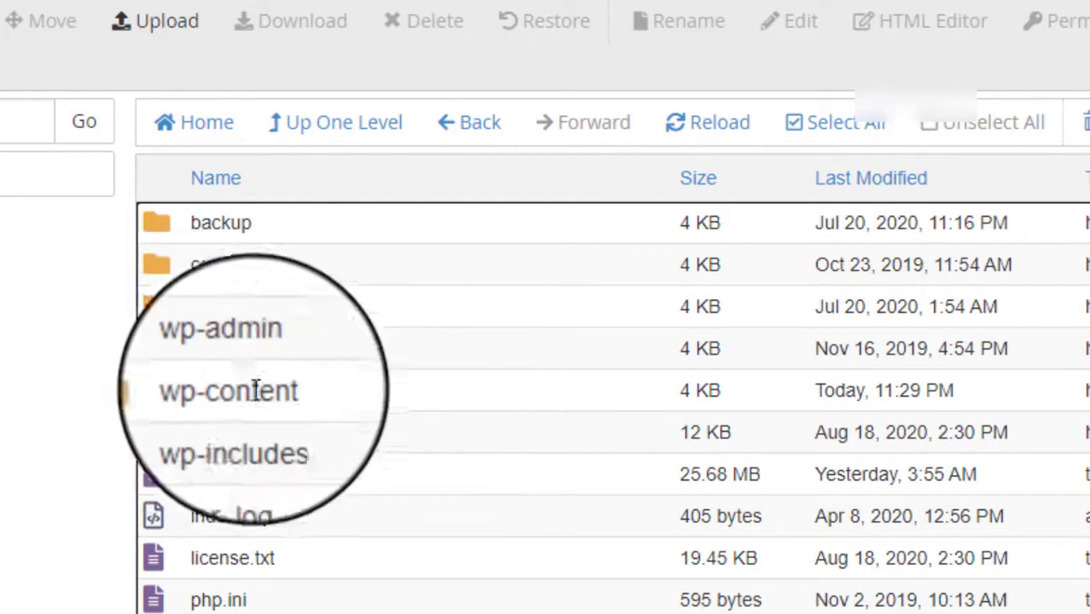
double_click(343, 406)
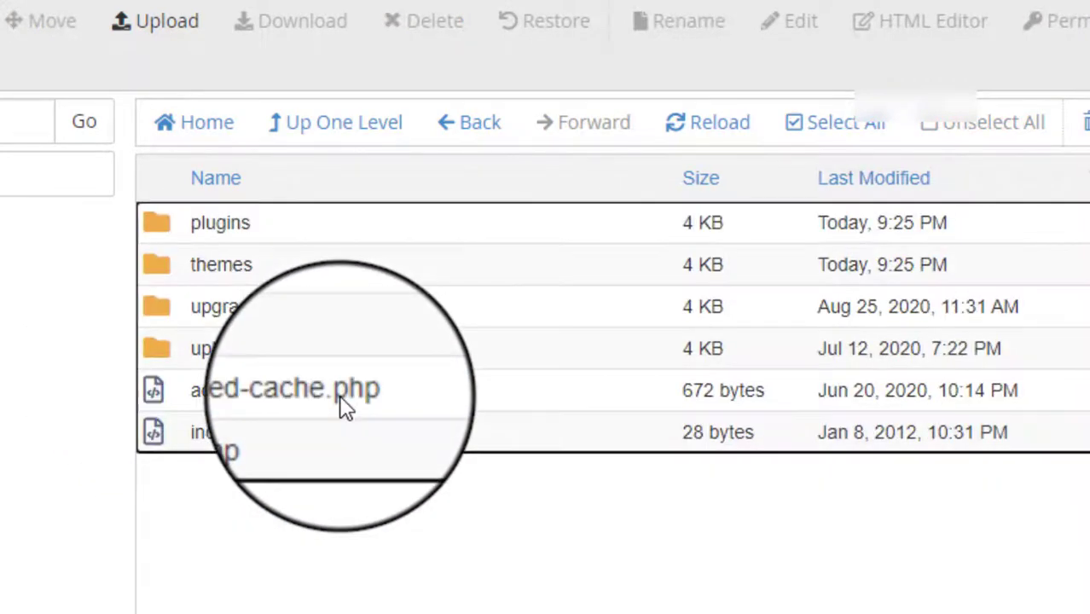
double_click(283, 238)
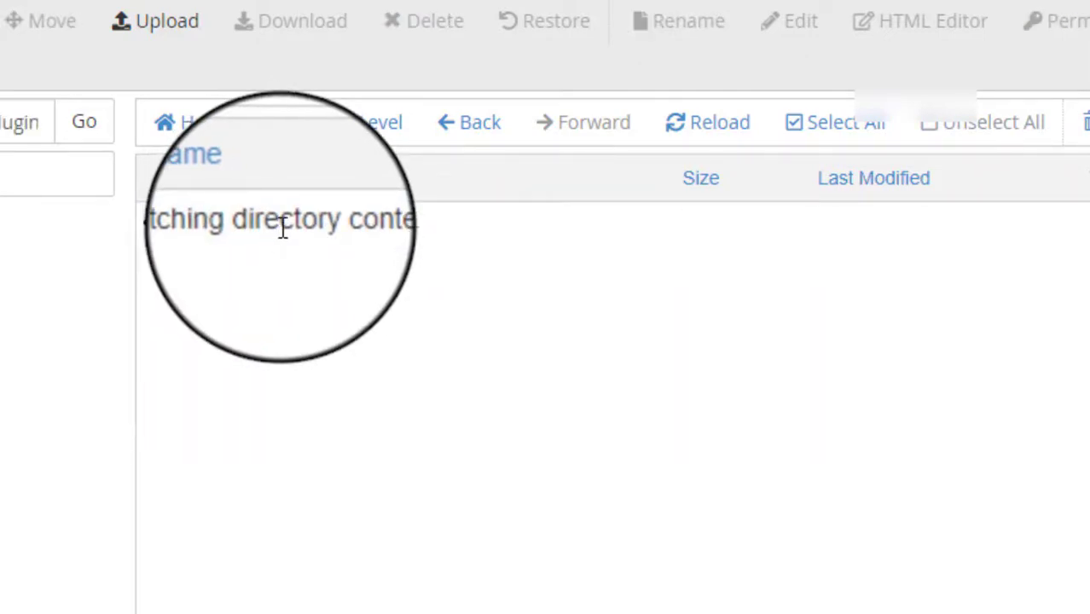
Step: Look through the list of plugin folders inside the plugins directory
scroll(357, 321, down, 8)
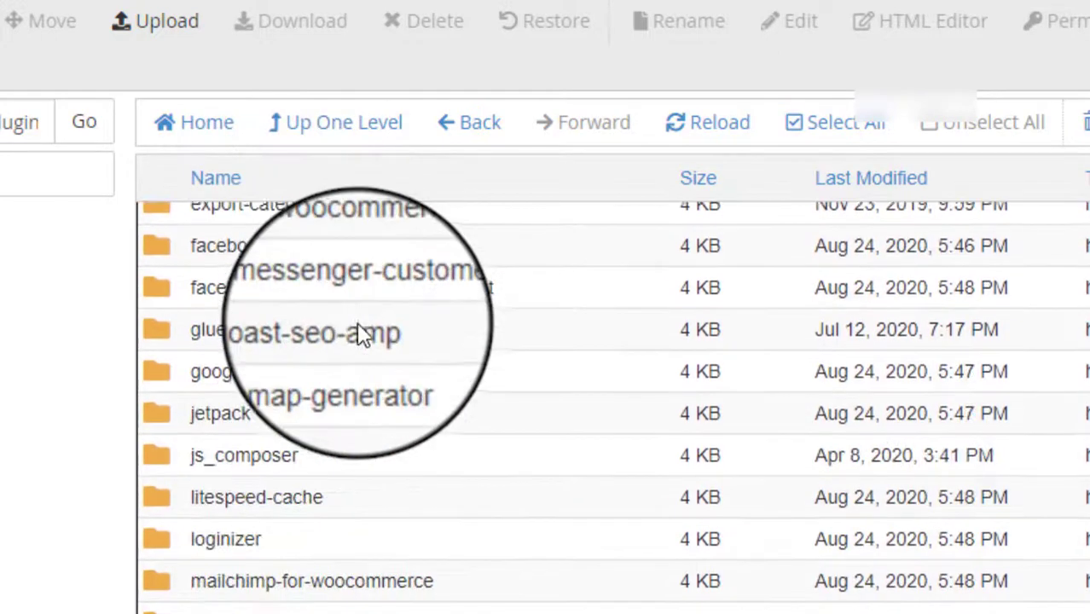
scroll(360, 333, down, 5)
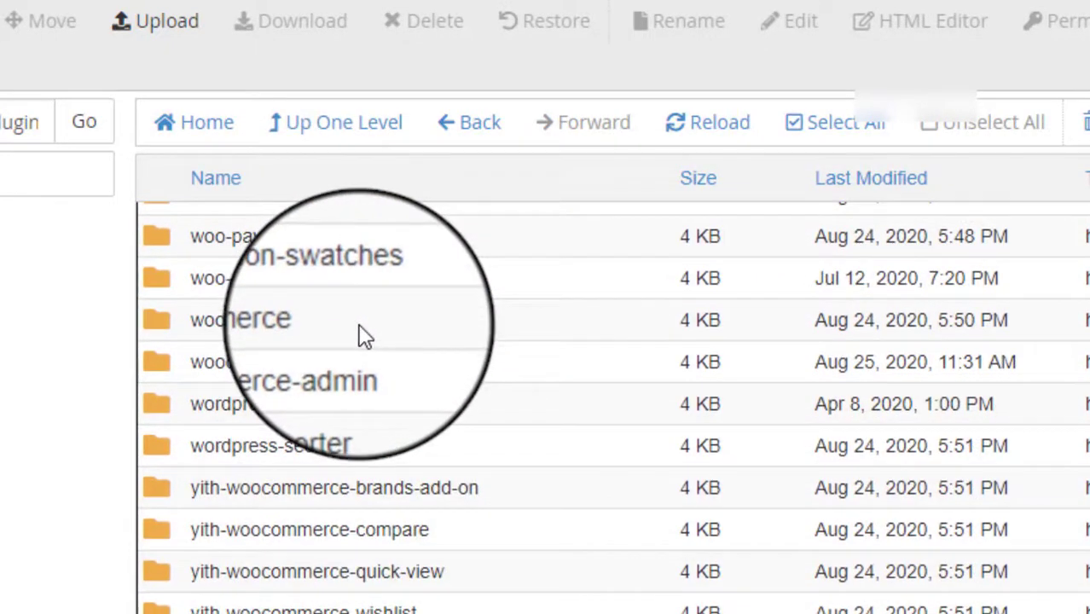
scroll(360, 334, up, 6)
scroll(359, 329, down, 6)
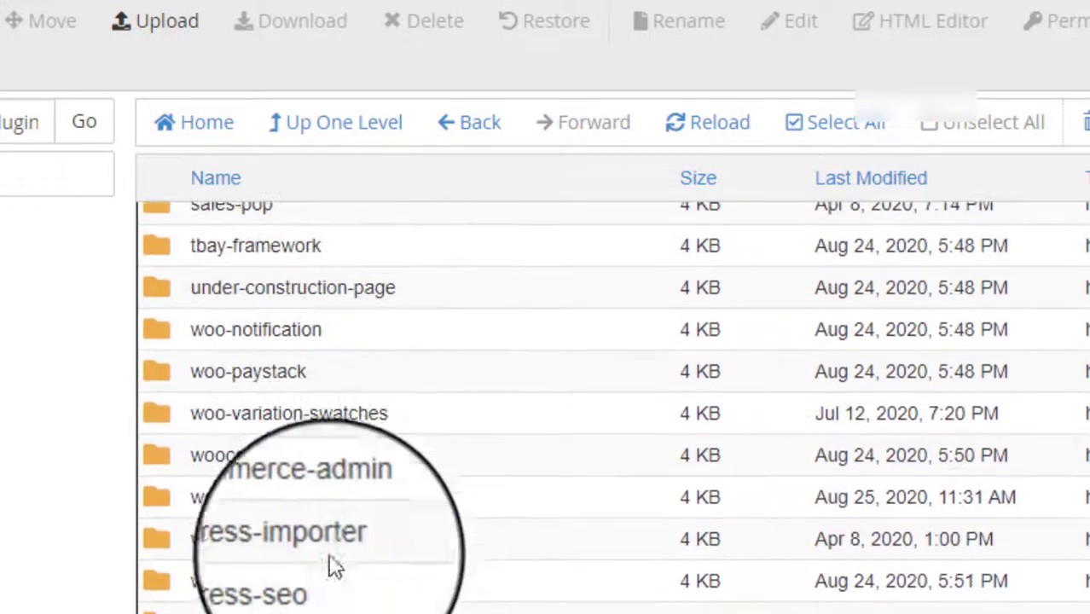
scroll(266, 597, up, 12)
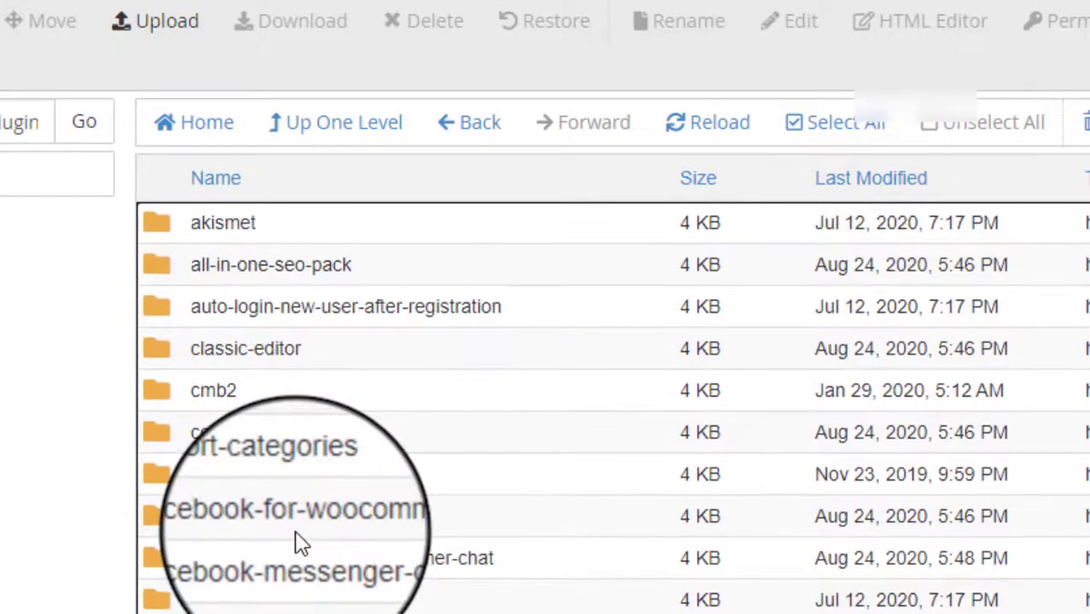
Step: Check the plugins directory listing for the existing js_composer and revslider folders
scroll(294, 546, down, 10)
scroll(295, 536, down, 4)
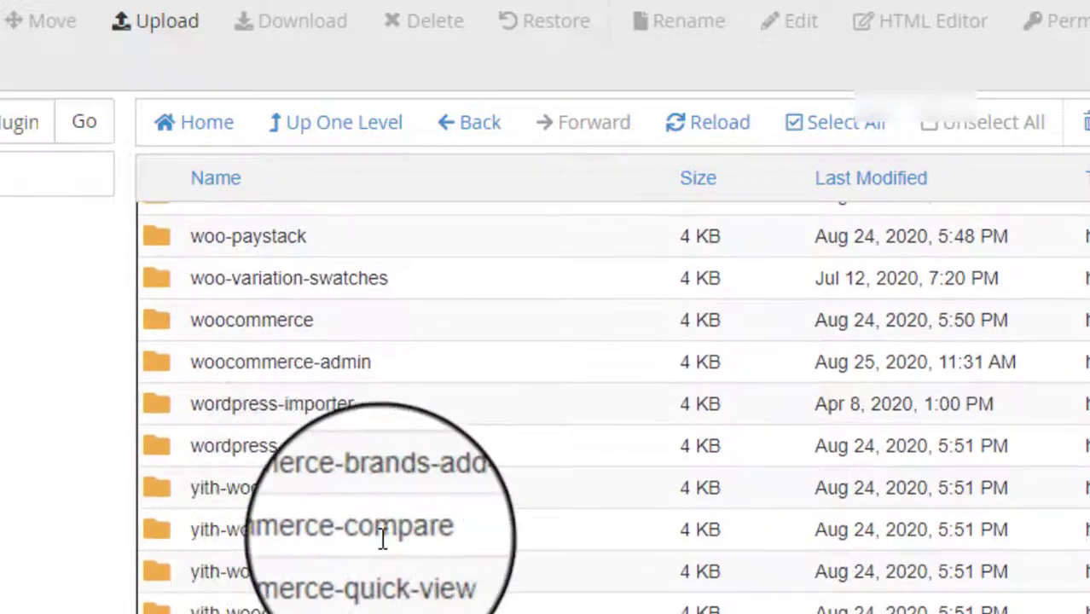
scroll(382, 538, up, 15)
scroll(384, 529, down, 12)
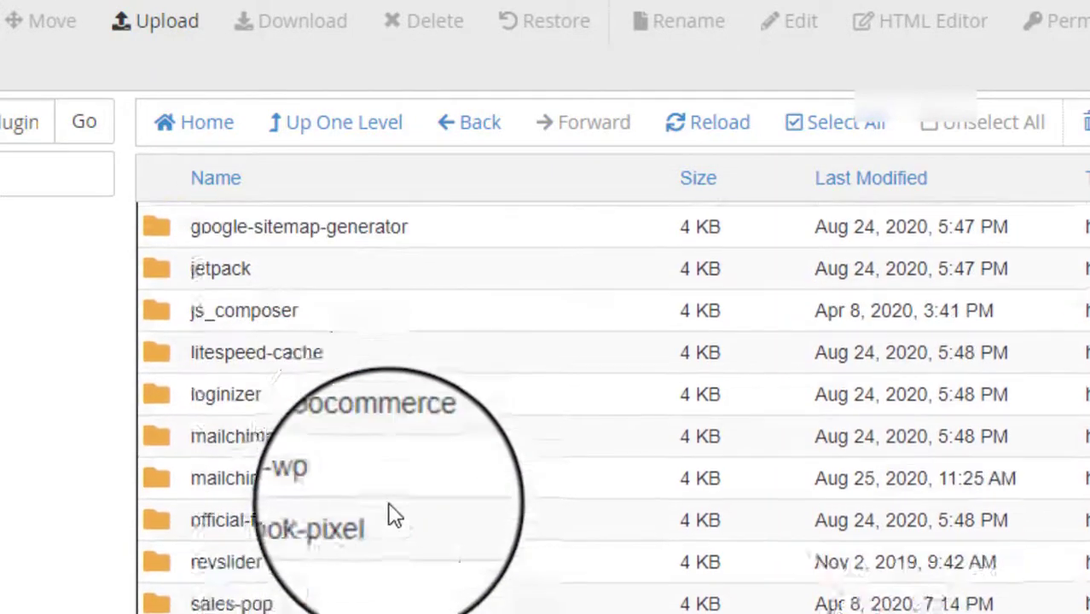
scroll(385, 515, up, 12)
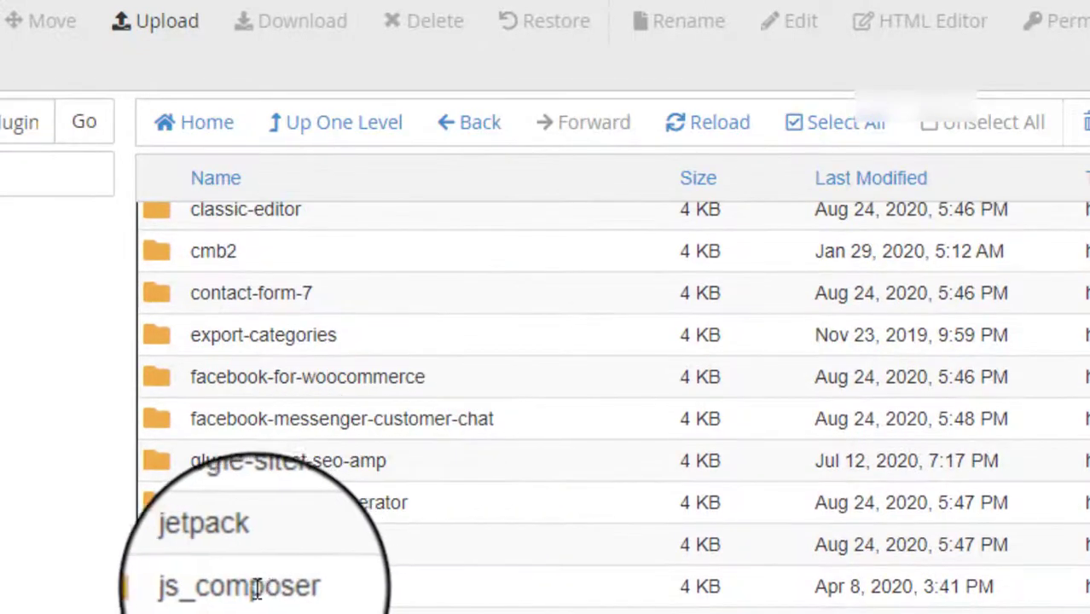
scroll(273, 580, down, 1)
scroll(281, 580, down, 11)
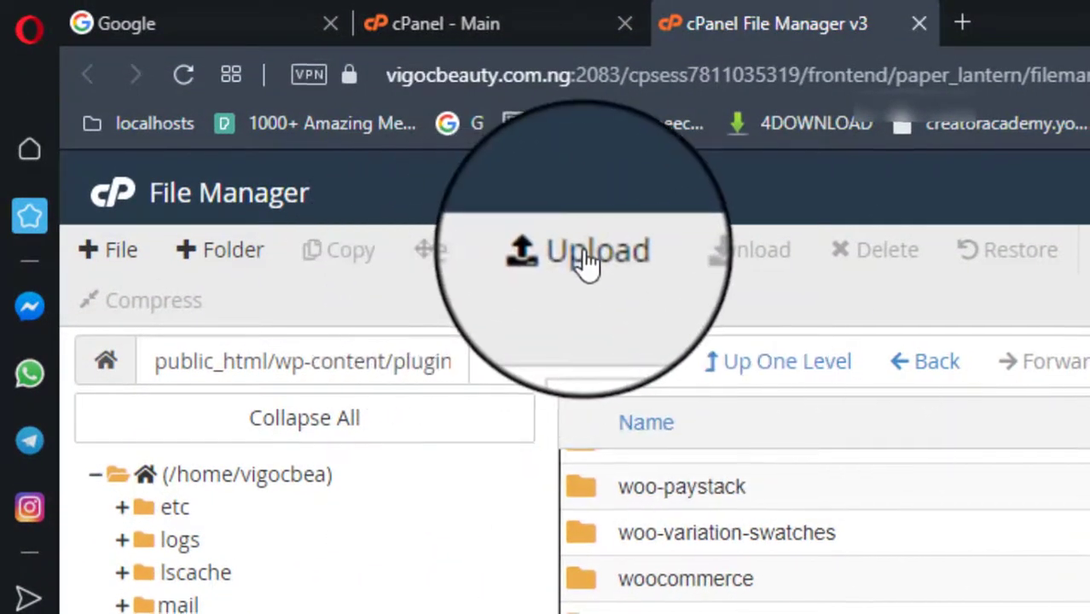
Step: Upload the revslider zip from the Documents "wordpress files" folder into the plugins directory
click(588, 250)
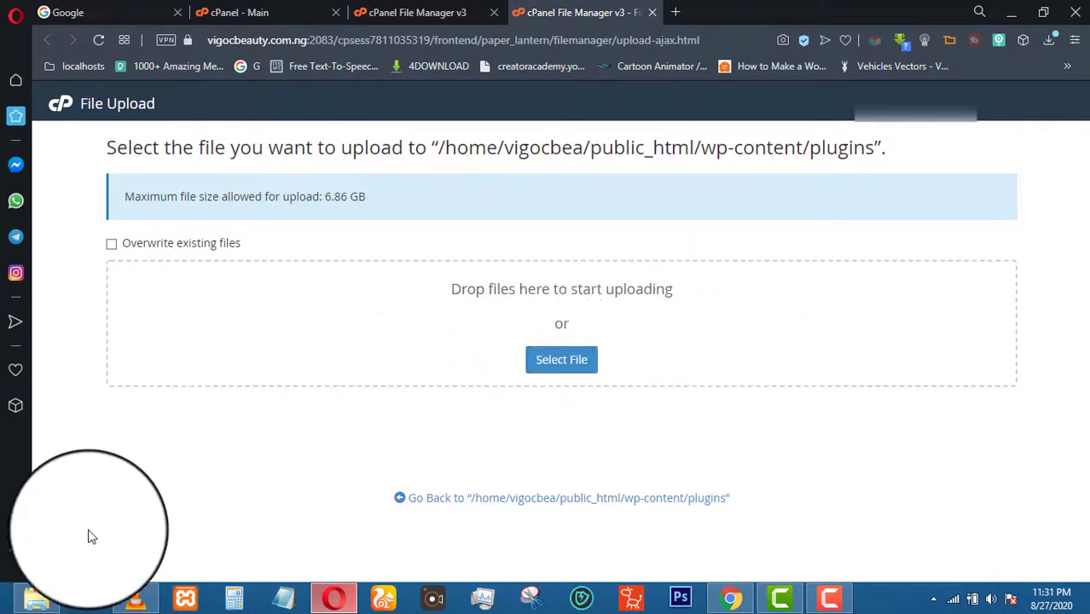
click(553, 363)
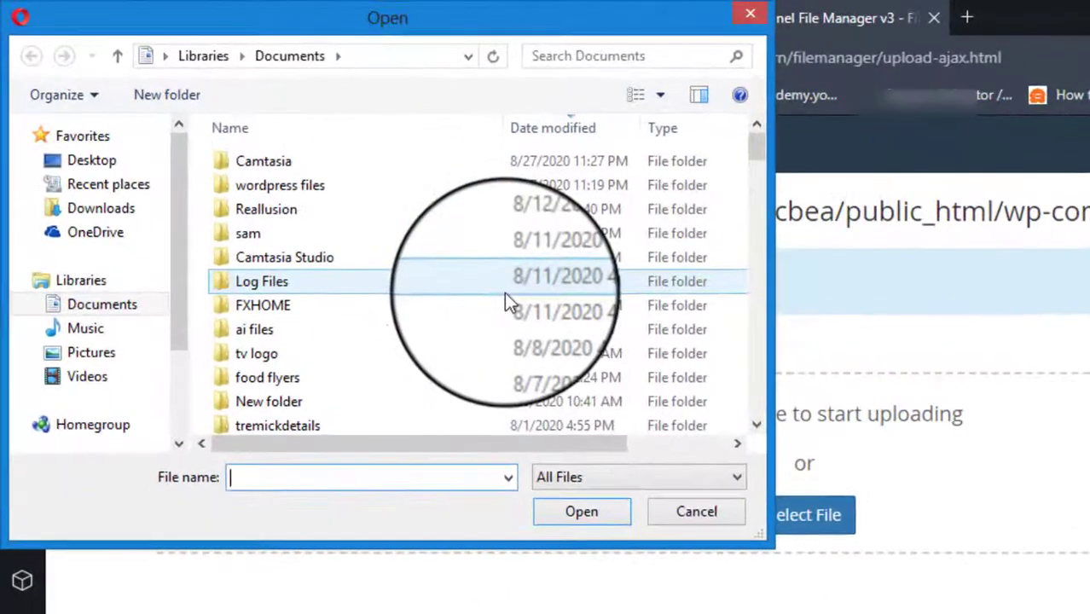
double_click(410, 179)
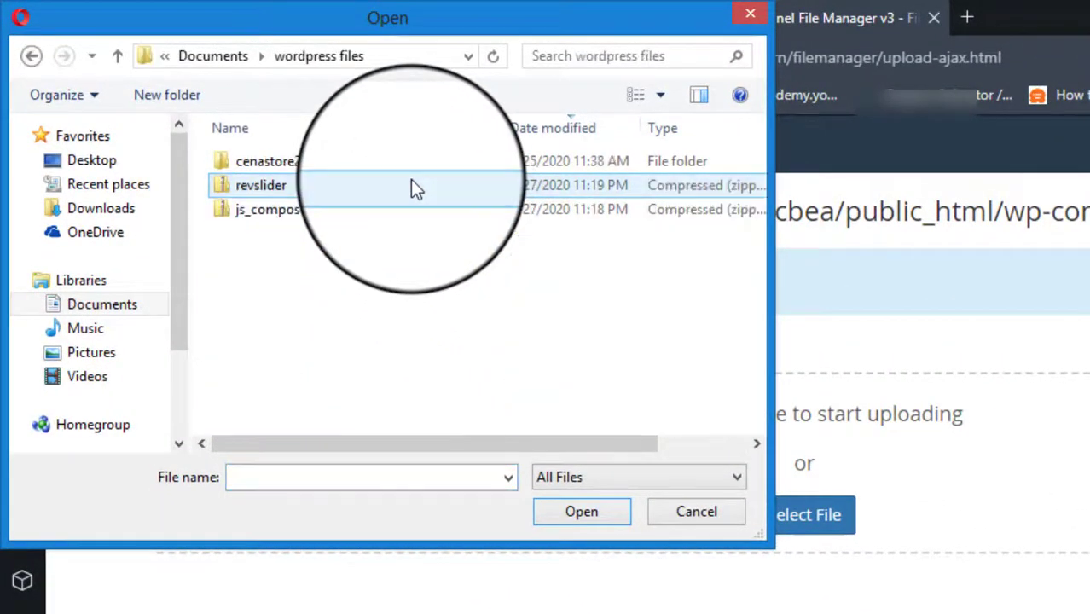
click(299, 208)
click(289, 185)
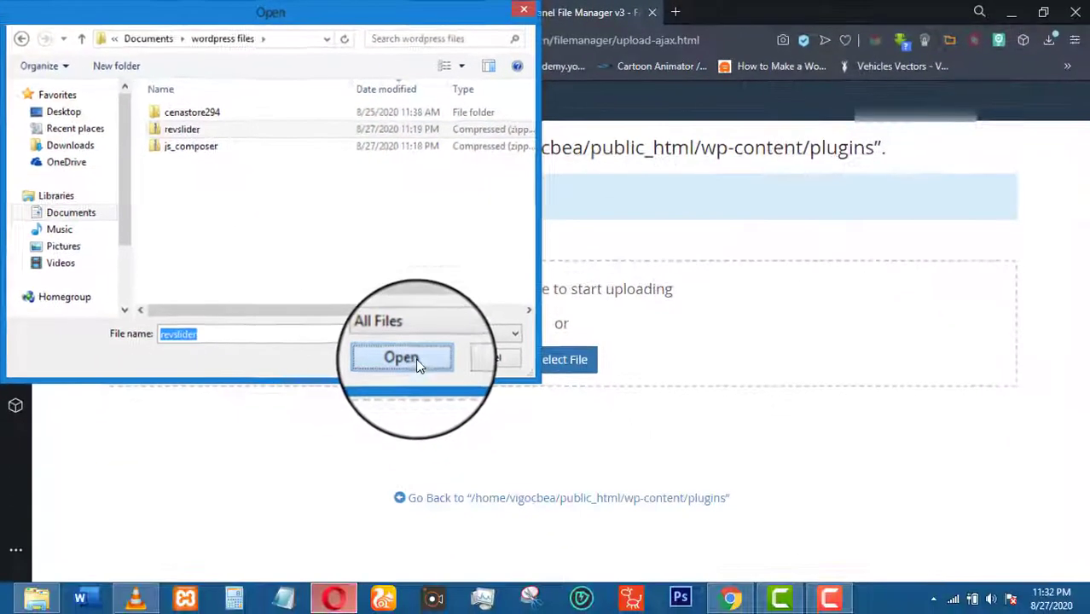
click(597, 524)
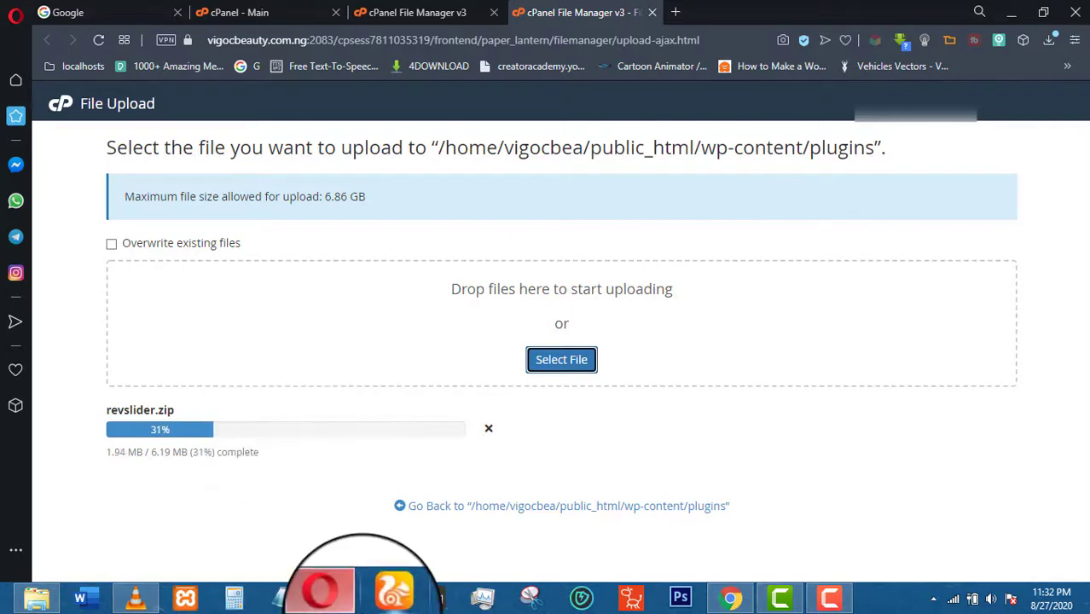
Step: Switch to File Explorer, open Documents > wordpress files, and drop js_composer onto the cPanel upload page to upload it
click(38, 597)
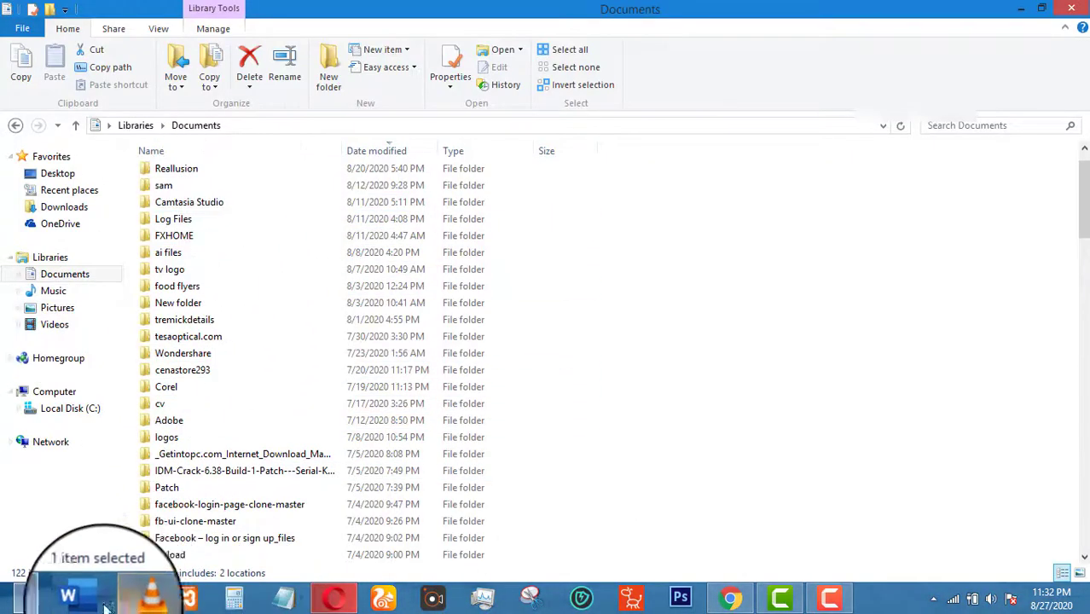
click(189, 256)
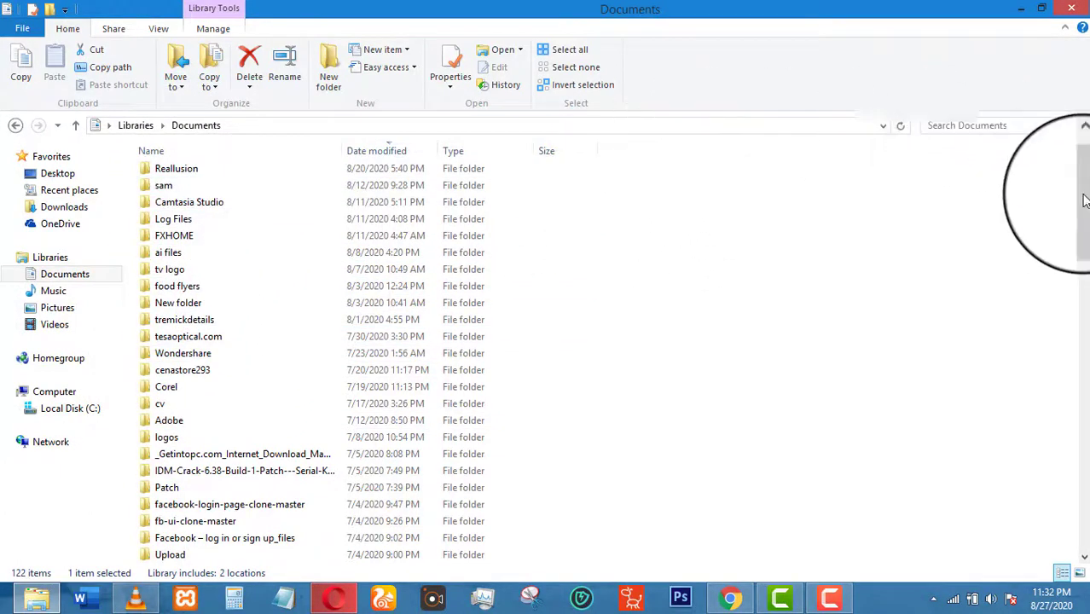
scroll(1085, 199, up, 1)
click(182, 193)
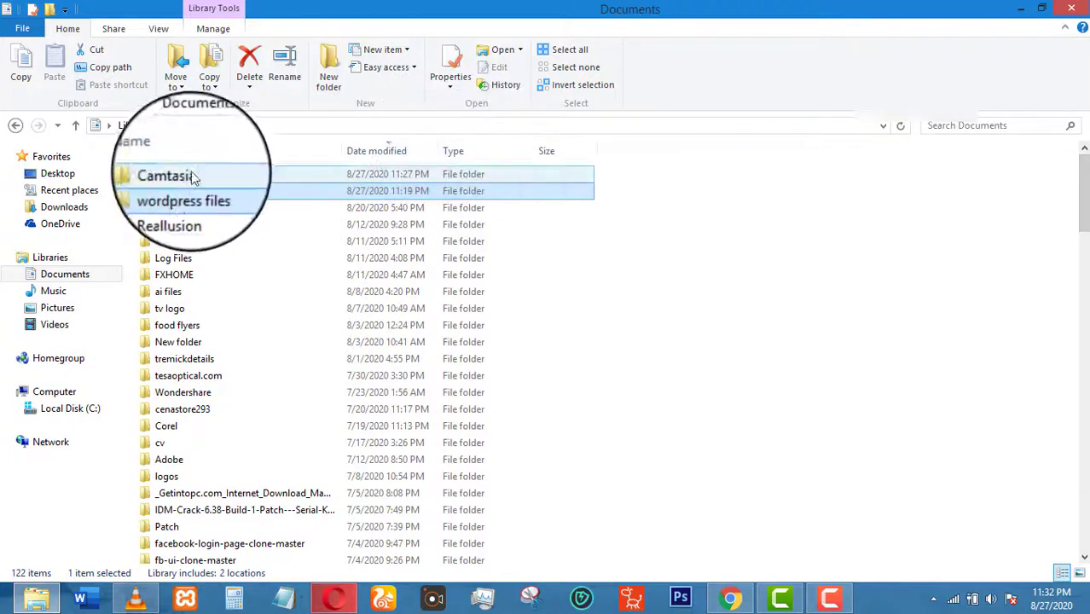
double_click(182, 193)
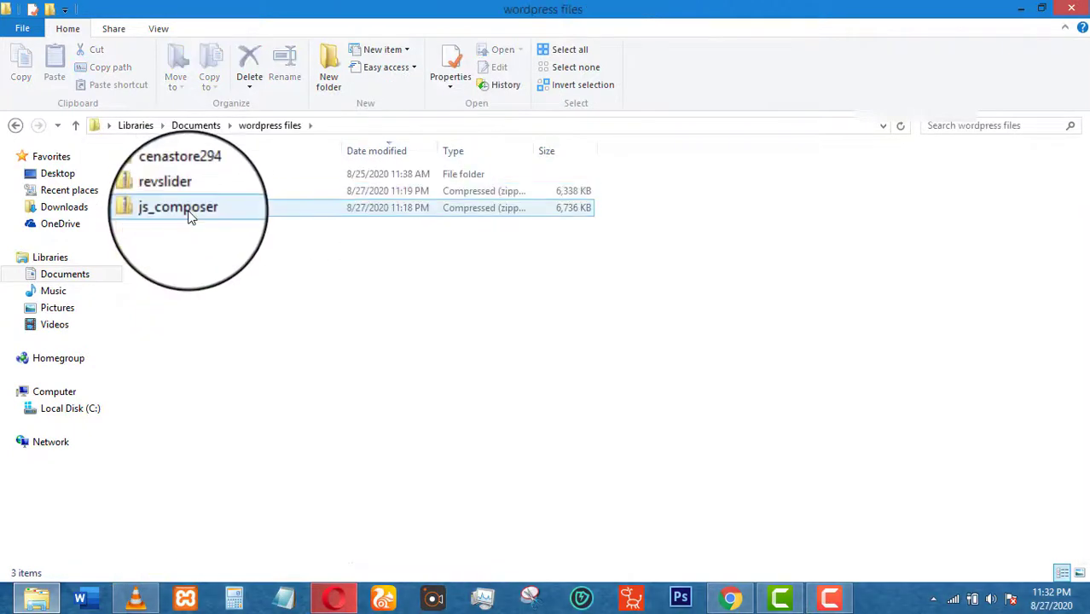
click(191, 215)
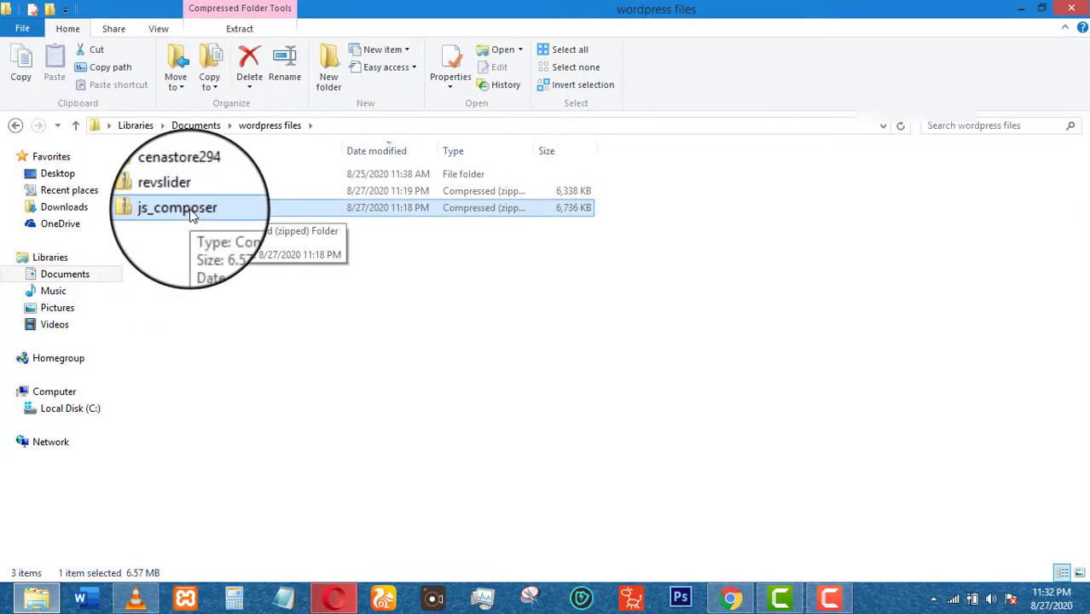
drag(204, 218, 458, 331)
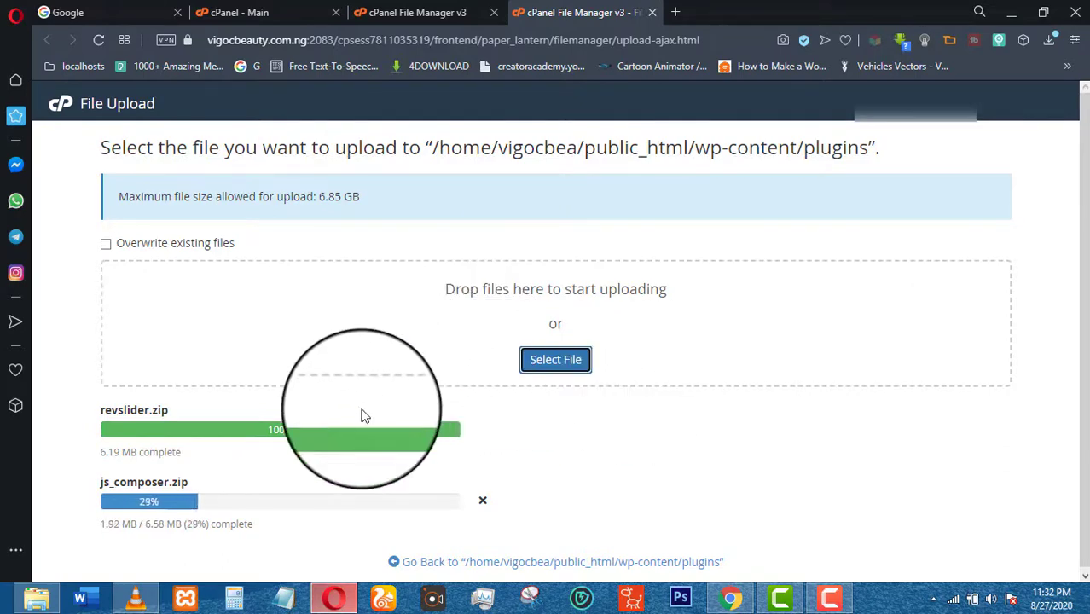
Step: Return from the upload page to the plugins folder listing and locate the uploaded zip archives
click(36, 598)
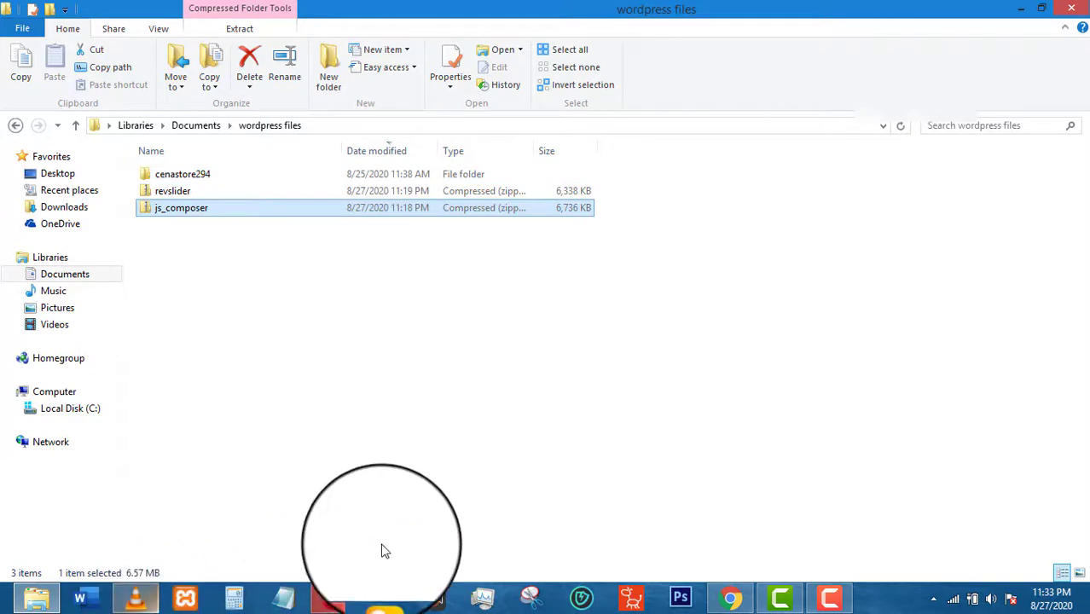
click(350, 604)
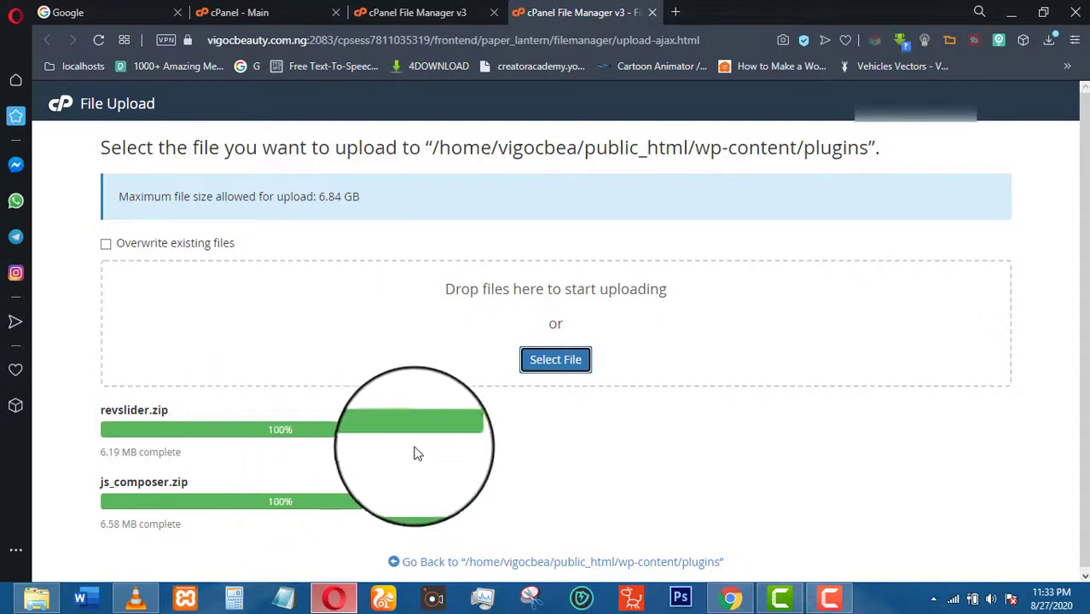
click(501, 562)
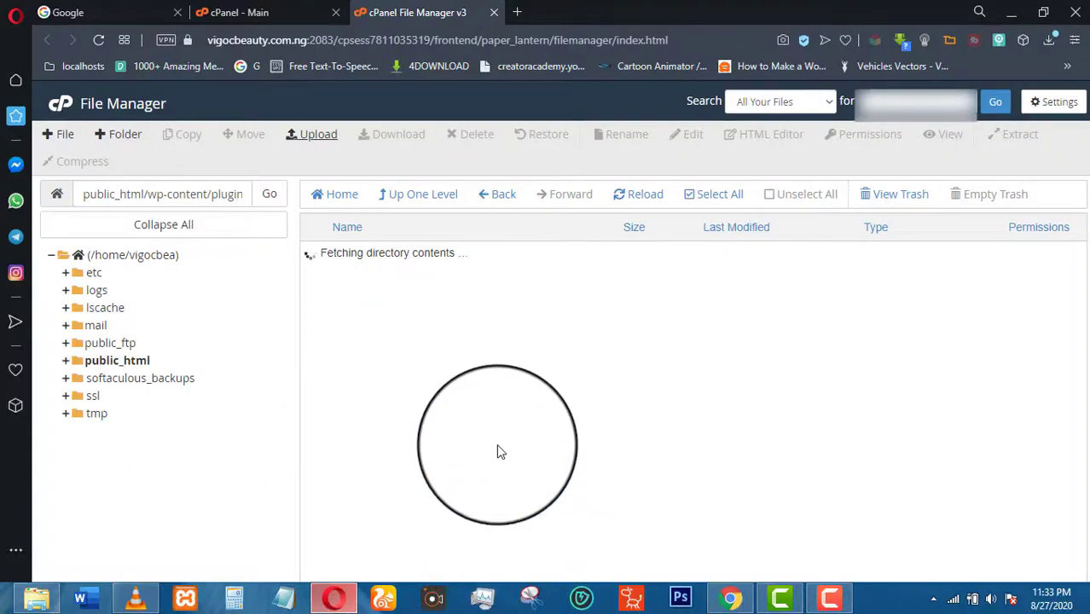
scroll(478, 370, down, 5)
scroll(479, 372, down, 5)
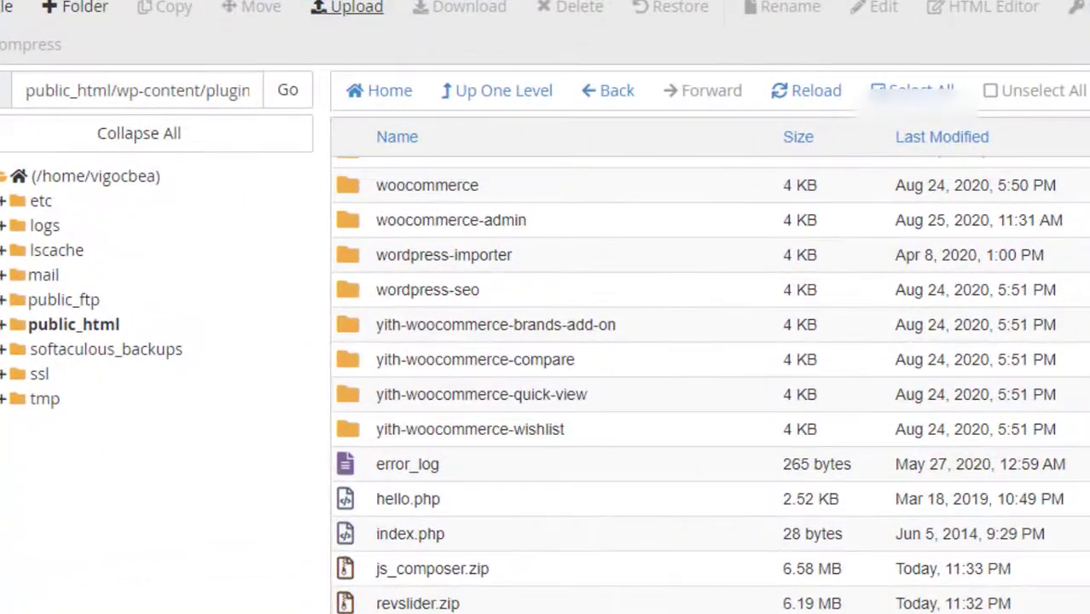
Step: Extract revslider.zip into /public_html/wp-content/plugins and dismiss the extraction results
click(540, 593)
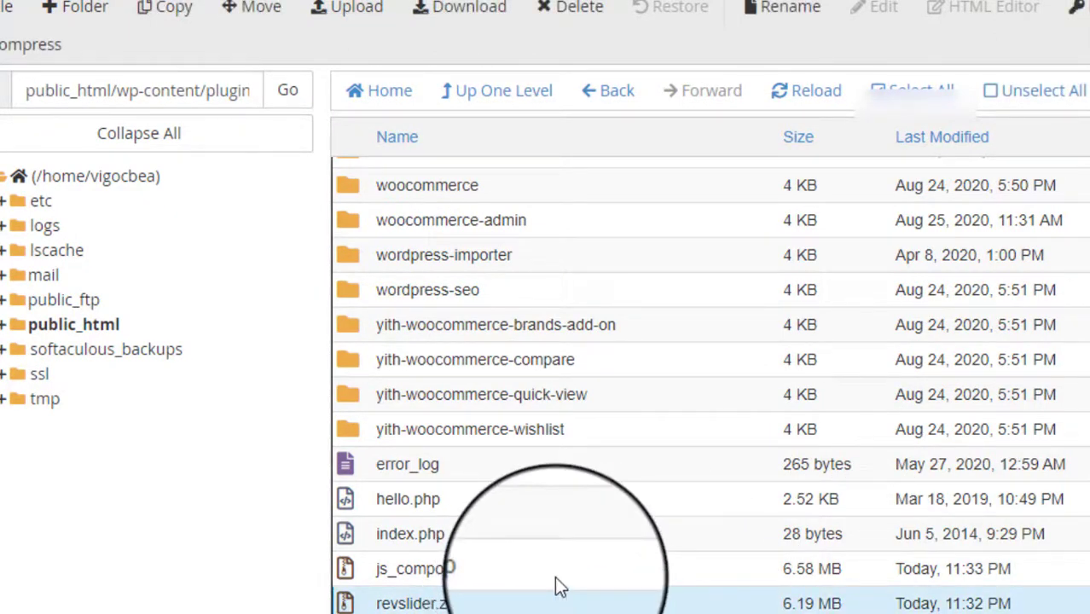
right_click(517, 599)
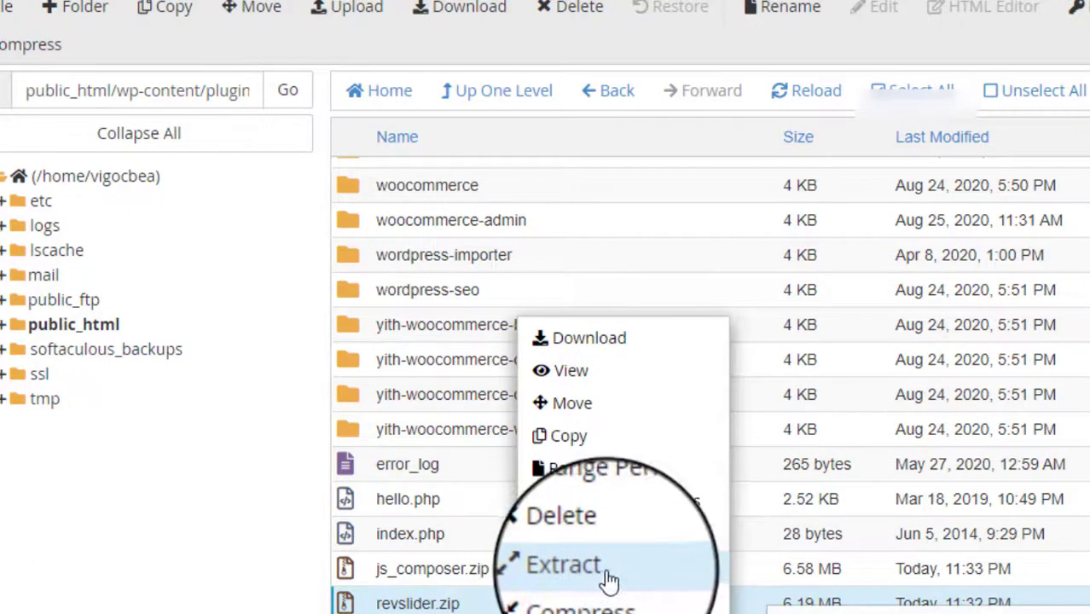
click(608, 576)
click(831, 402)
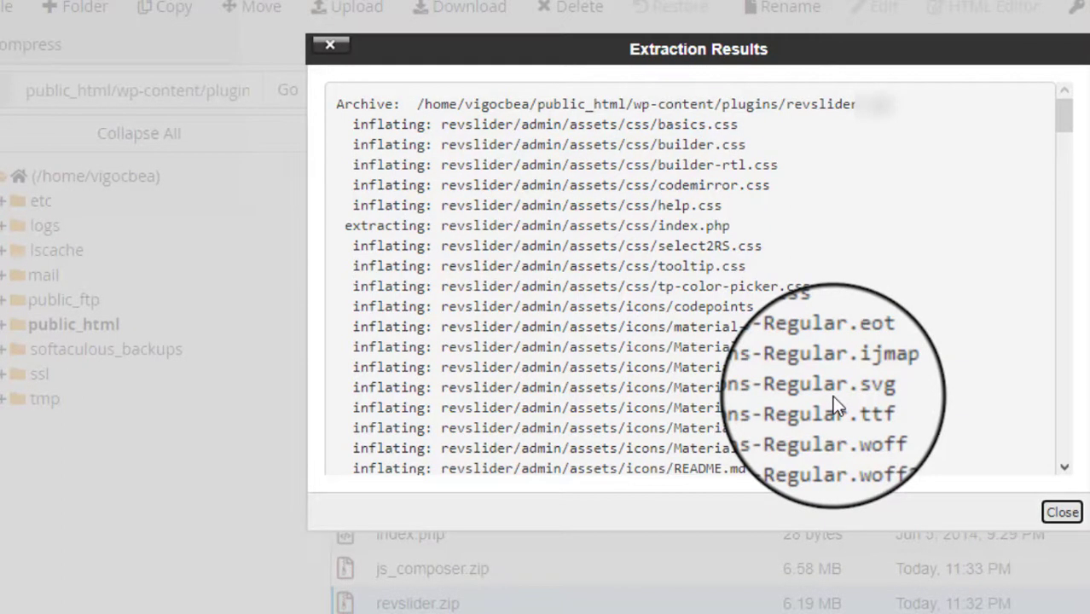
click(1062, 512)
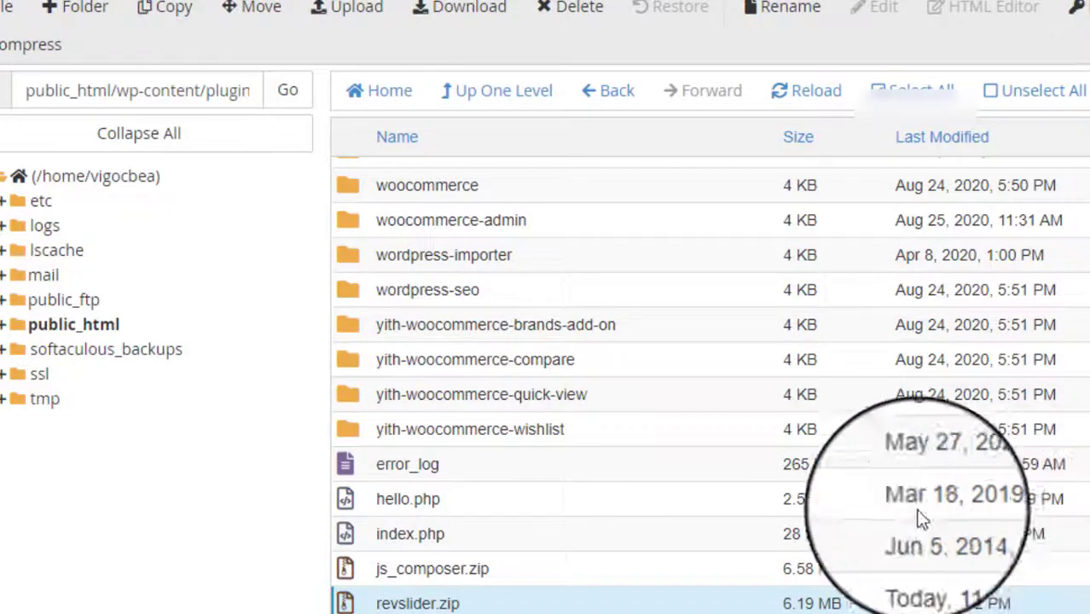
Step: Extract js_composer.zip into /public_html/wp-content/plugins and dismiss the extraction results
right_click(606, 576)
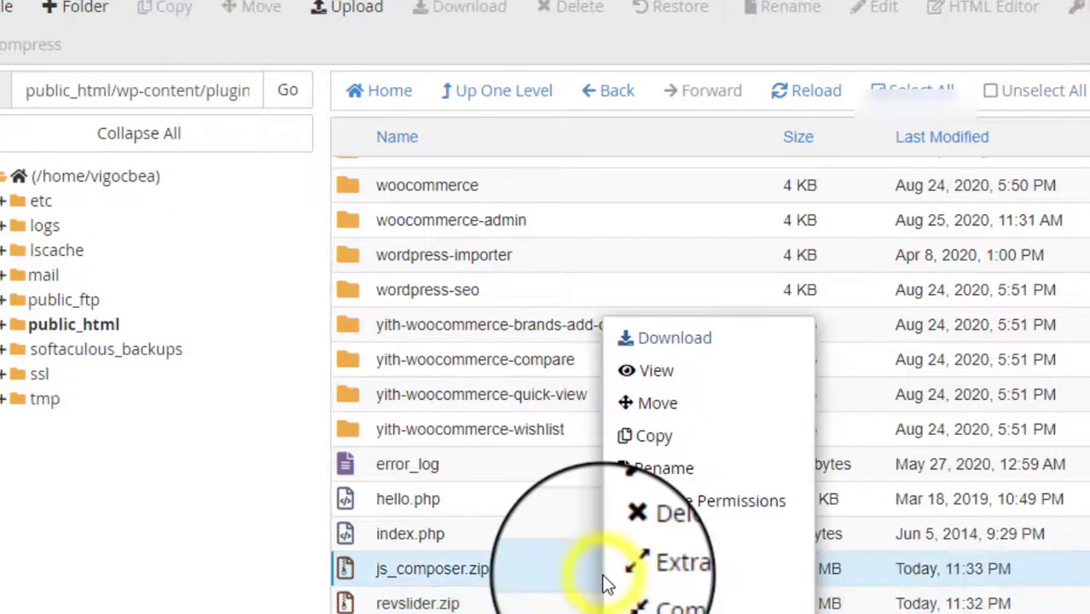
click(674, 567)
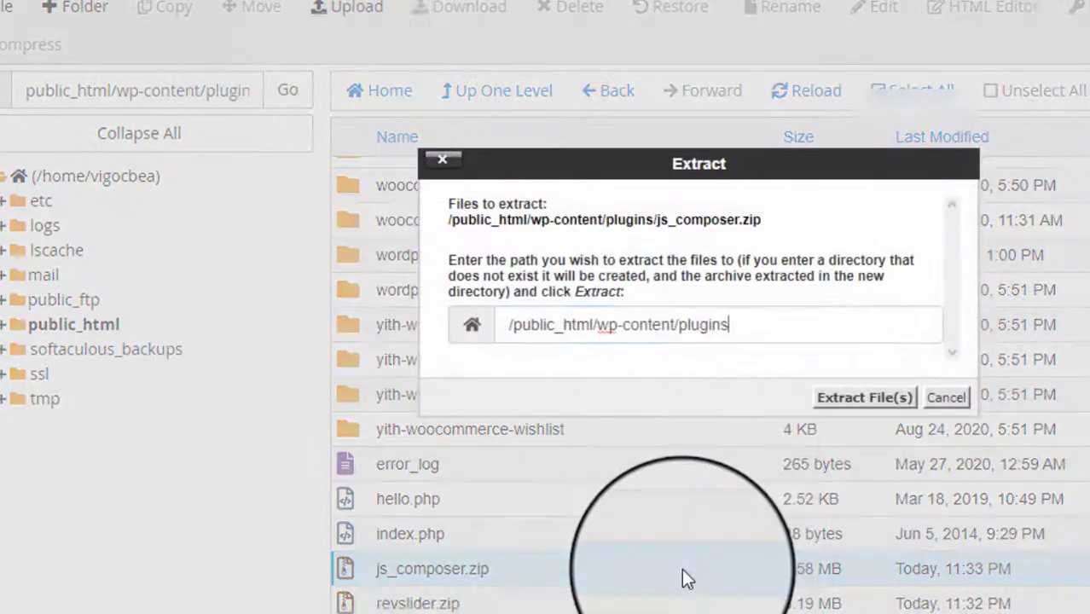
click(848, 400)
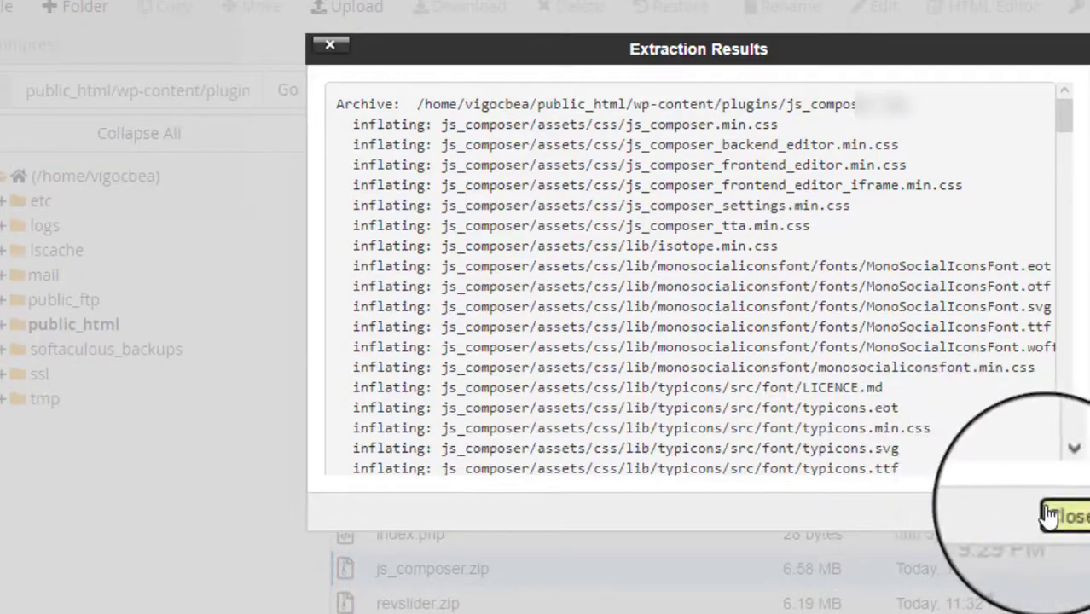
click(1063, 516)
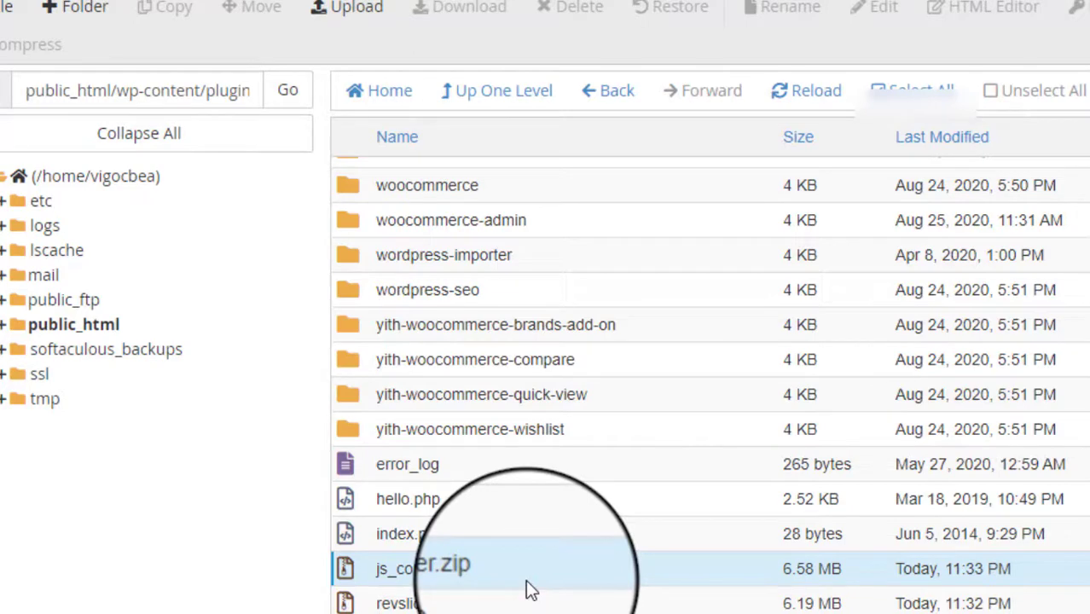
Step: Permanently delete js_composer.zip and revslider.zip from the plugins folder, skipping the trash
click(571, 607)
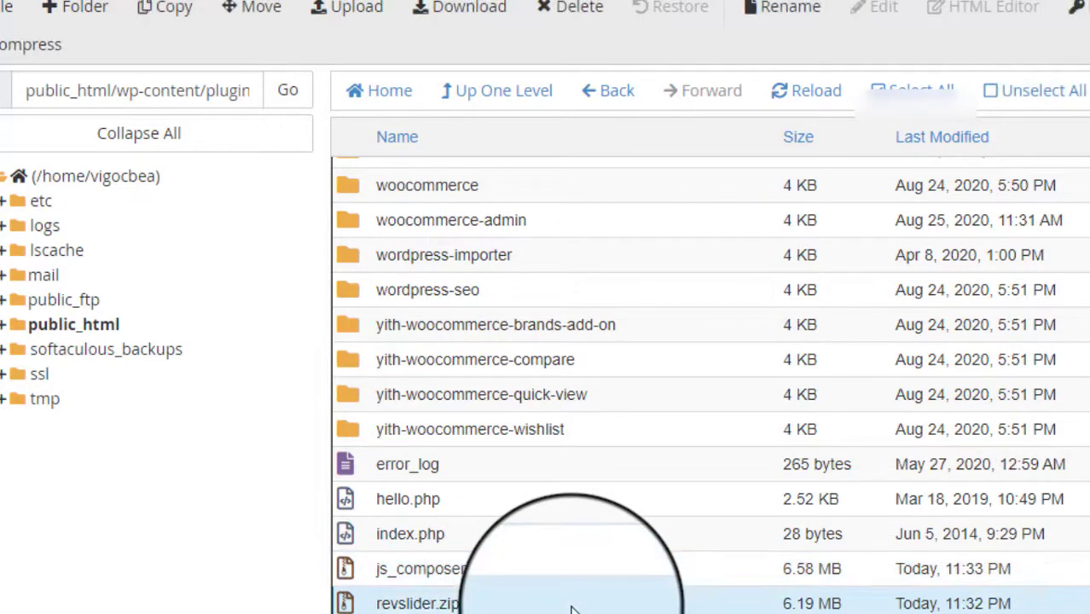
key(shift+Up)
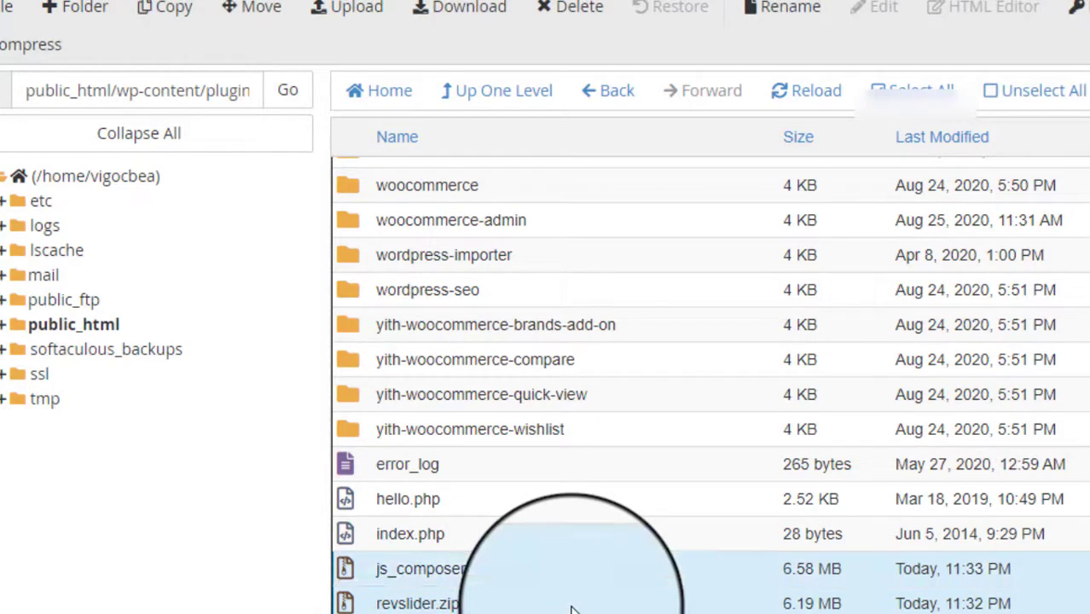
right_click(571, 607)
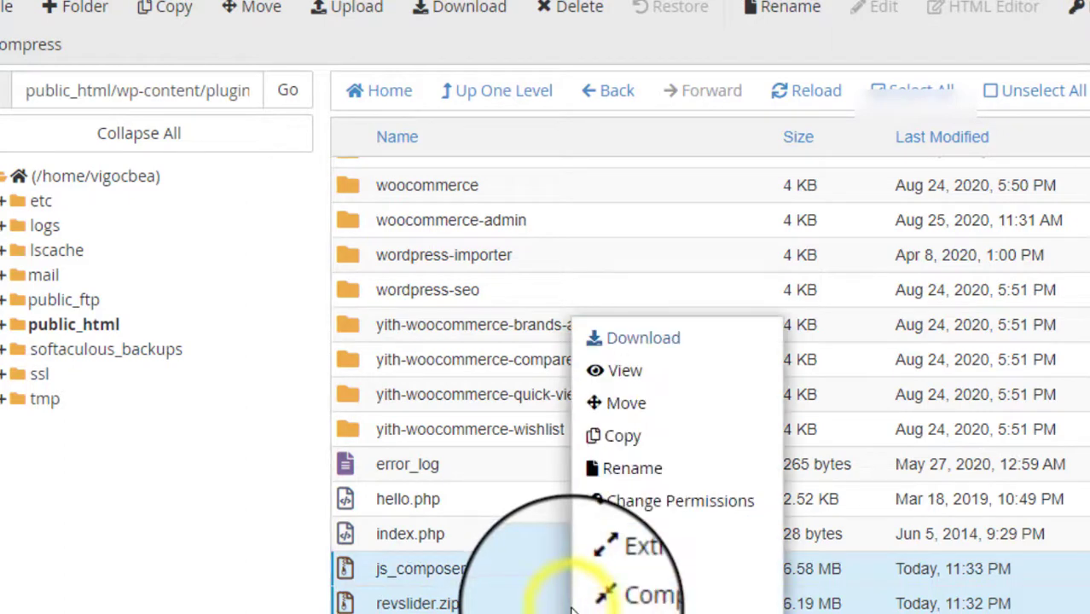
click(663, 543)
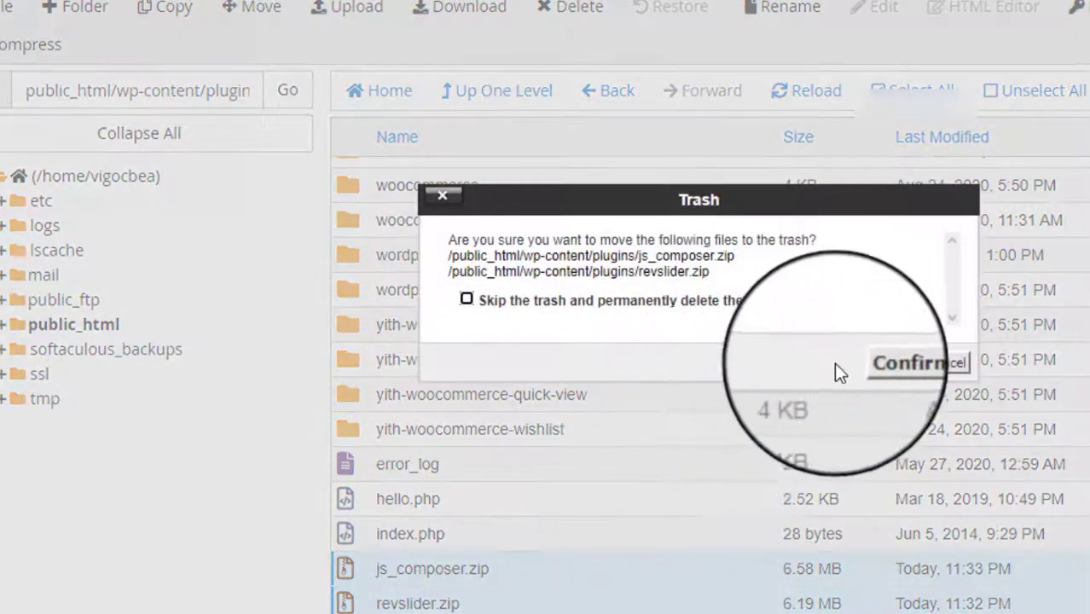
click(767, 301)
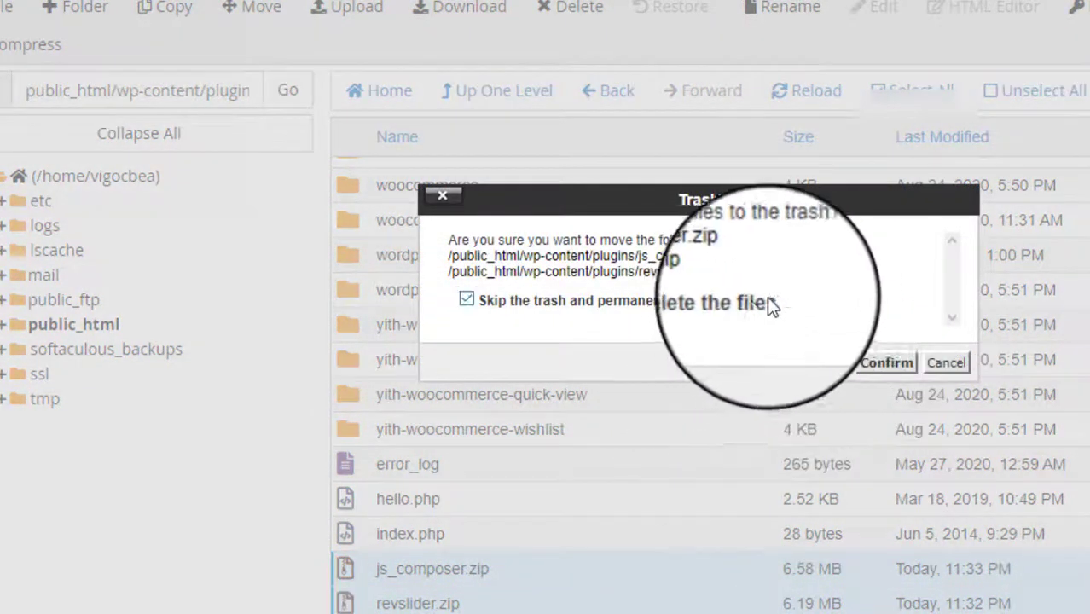
click(888, 365)
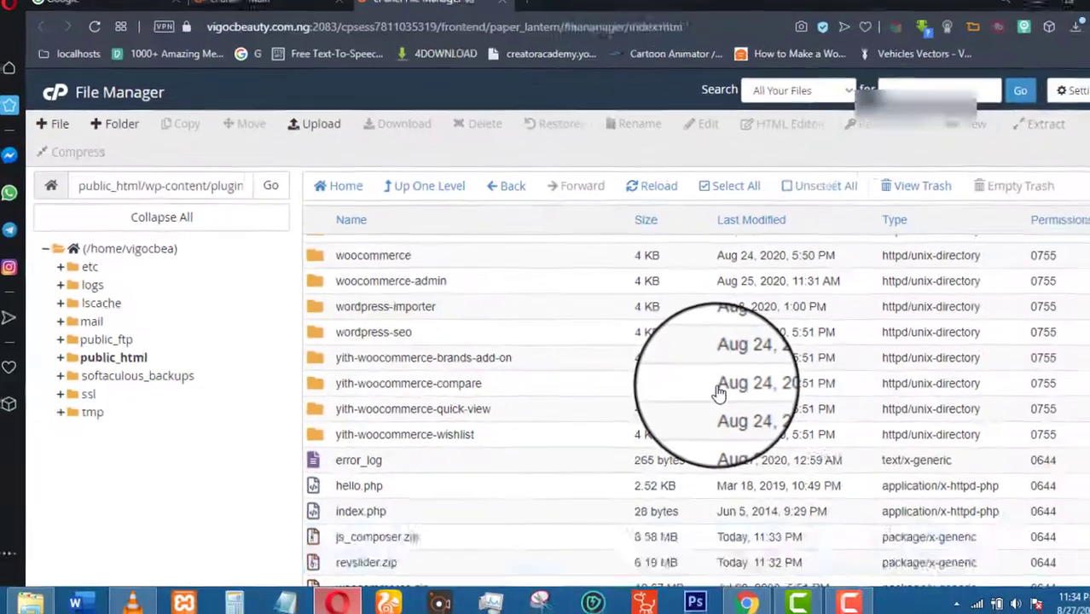
scroll(863, 376, up, 1)
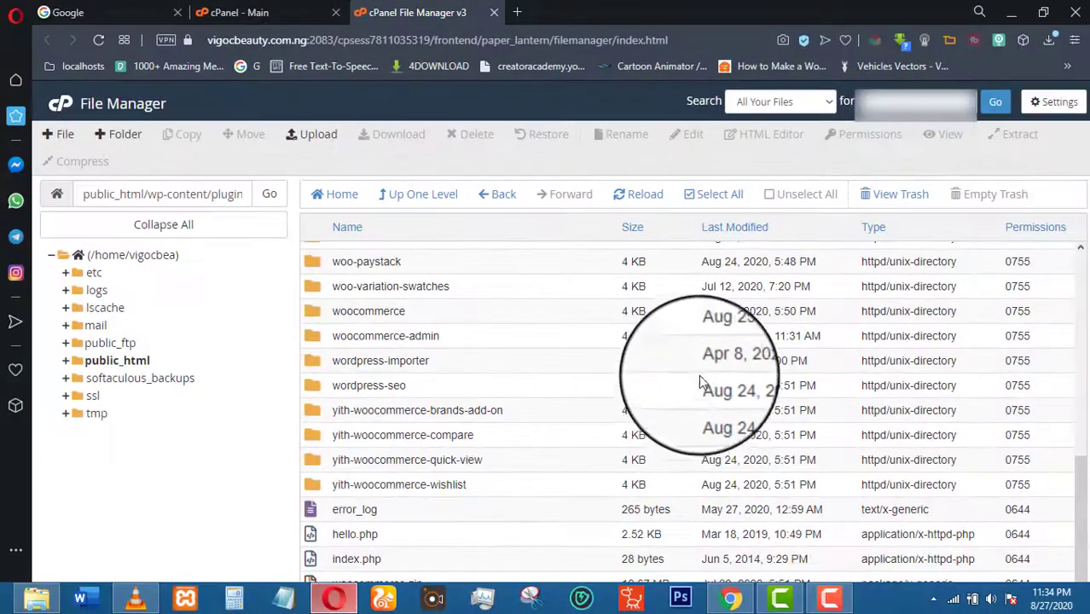
scroll(522, 375, up, 10)
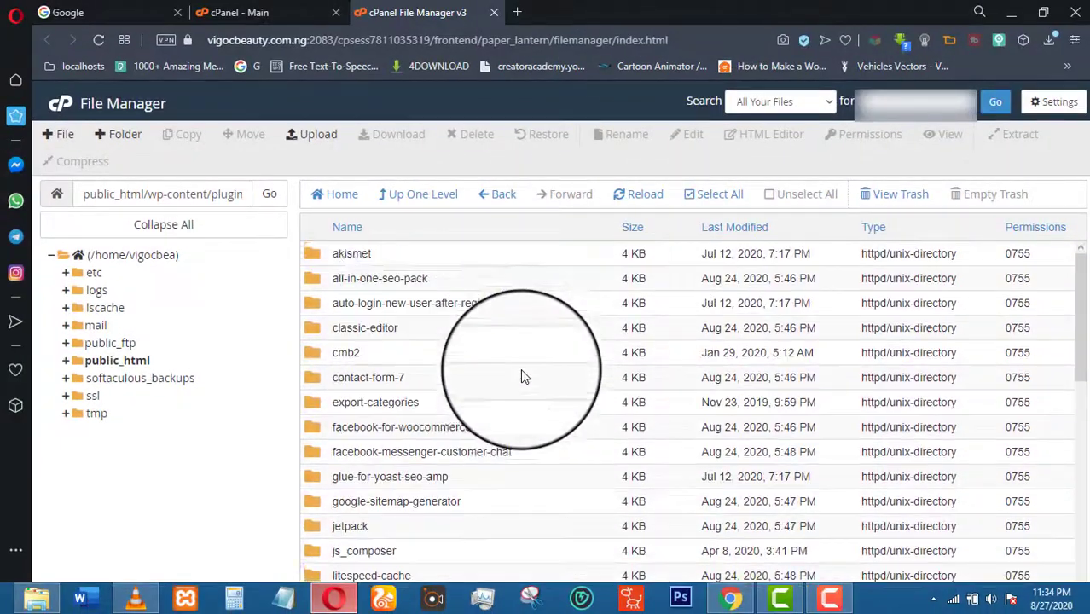
Step: Permanently delete the old cena-child.zip and cena.zip from the wp-content/themes folder, skipping the trash
click(409, 197)
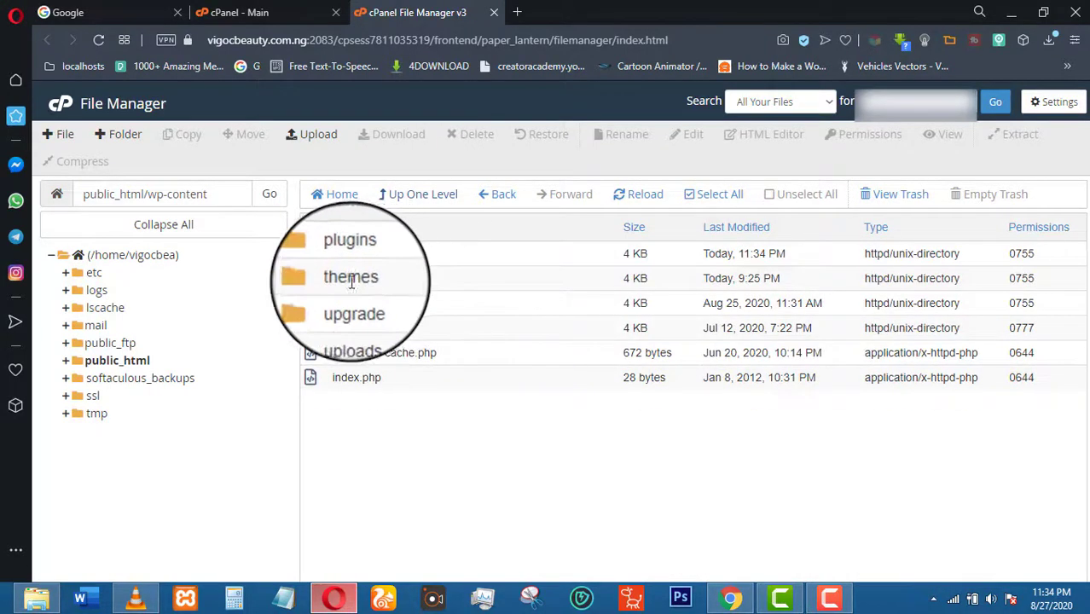
double_click(385, 287)
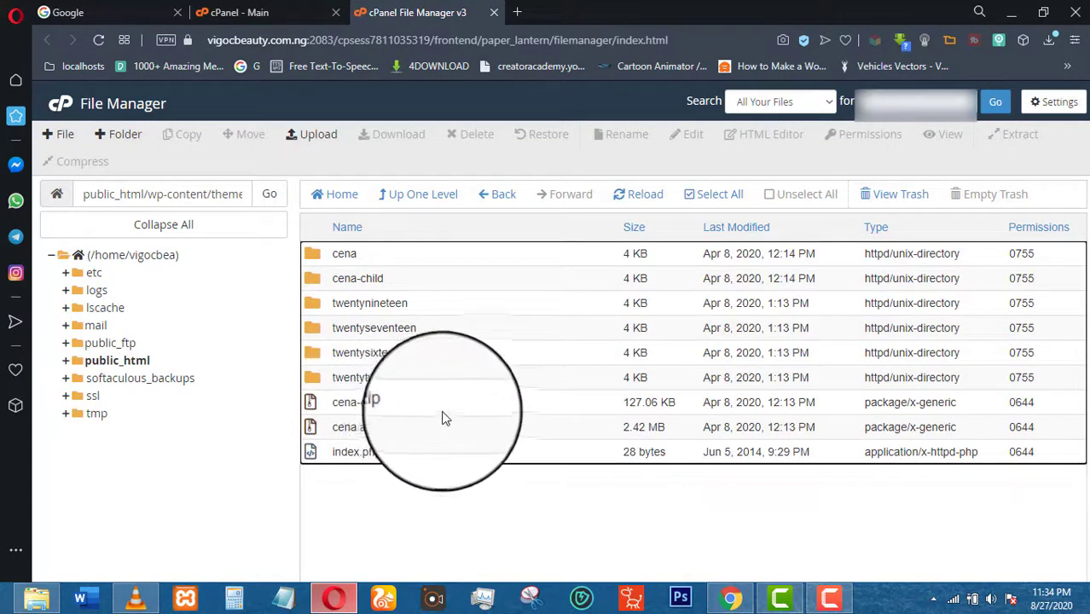
click(444, 433)
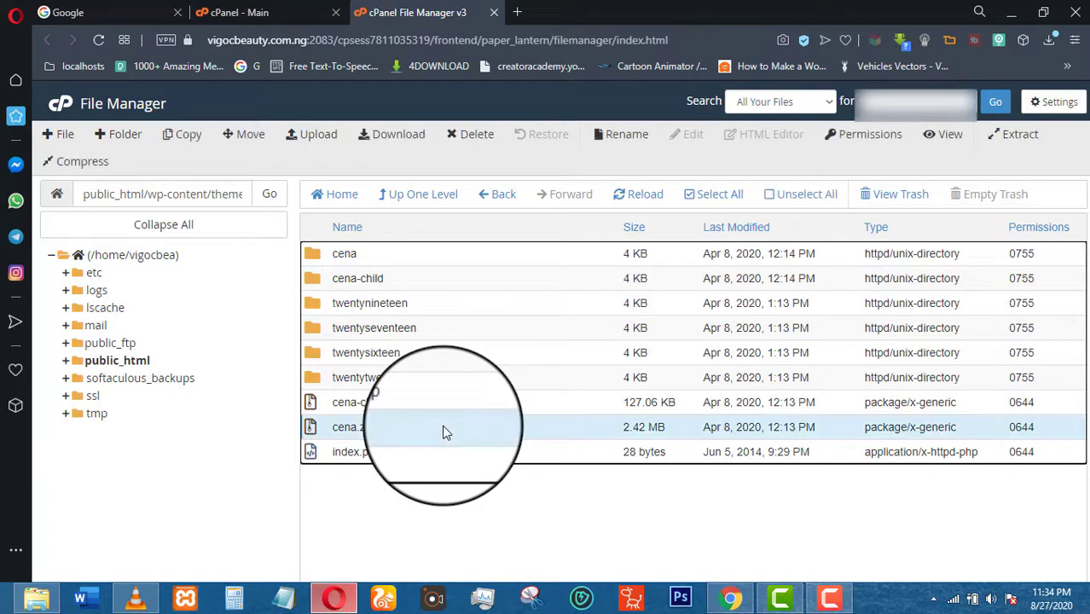
key(shift+Up)
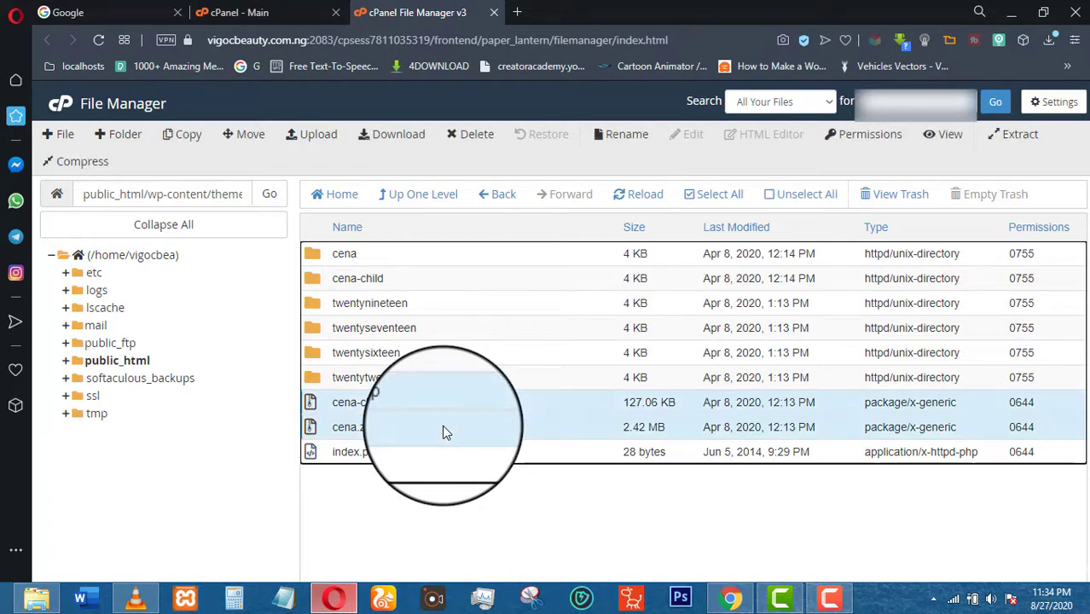
click(471, 135)
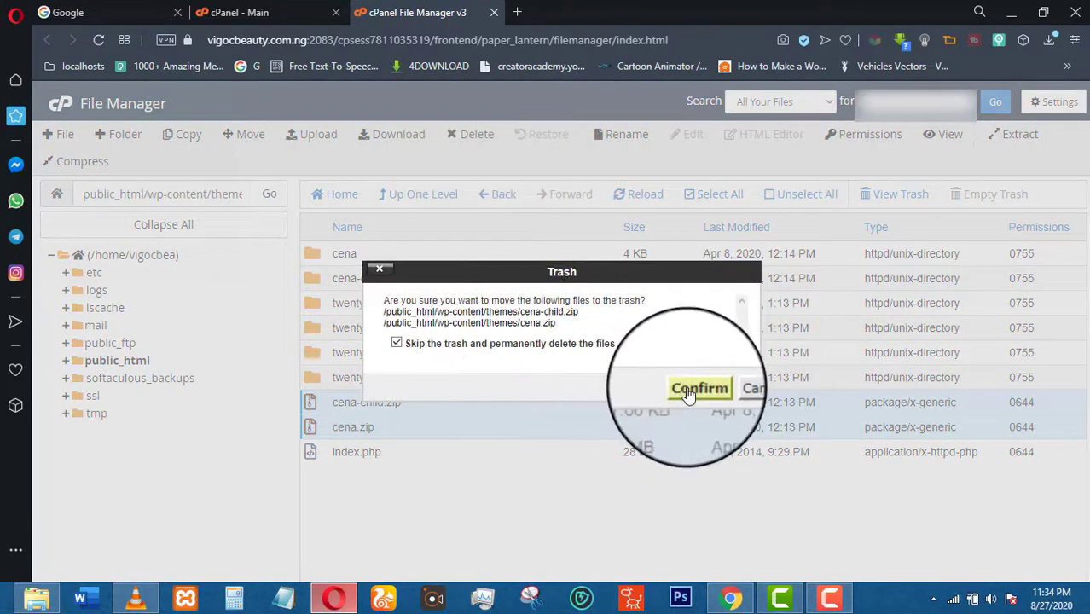
click(694, 388)
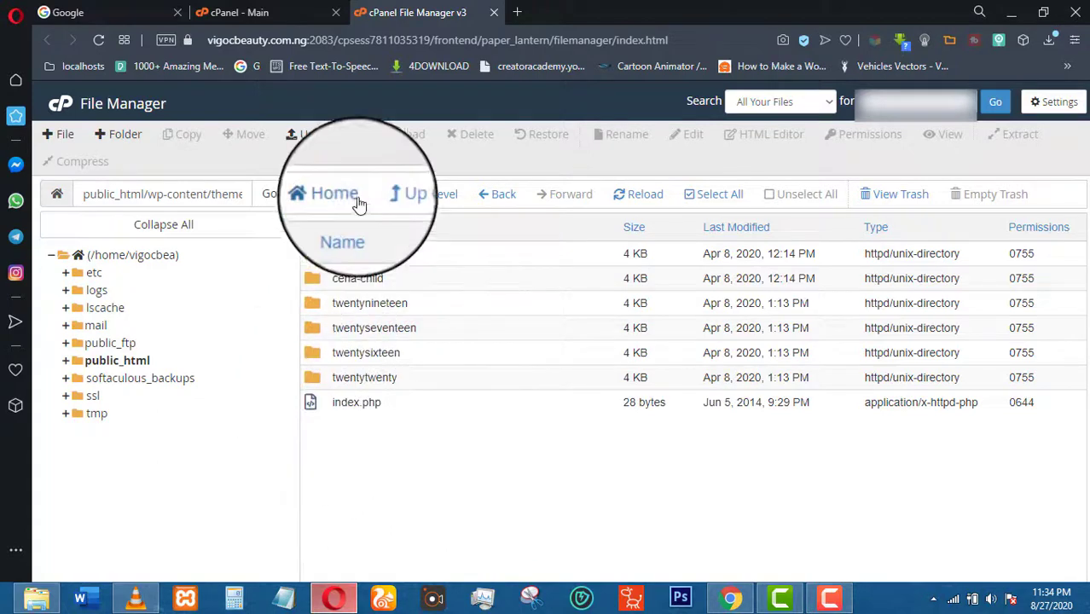
Step: Upload cena-child.zip from the local cenastore294/Theme folder to /public_html/wp-content/themes
click(313, 142)
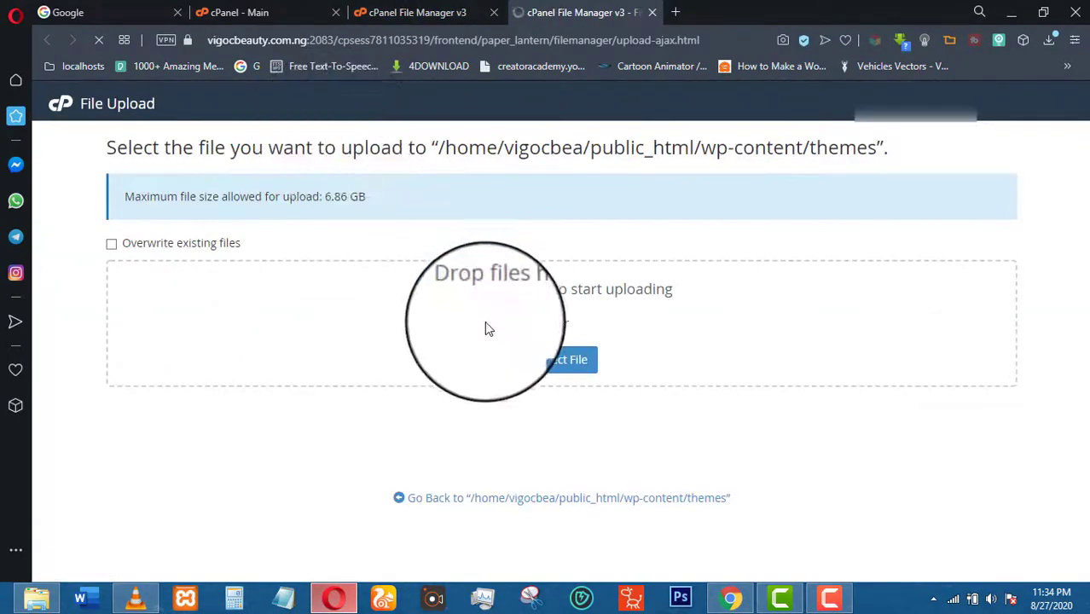
click(550, 365)
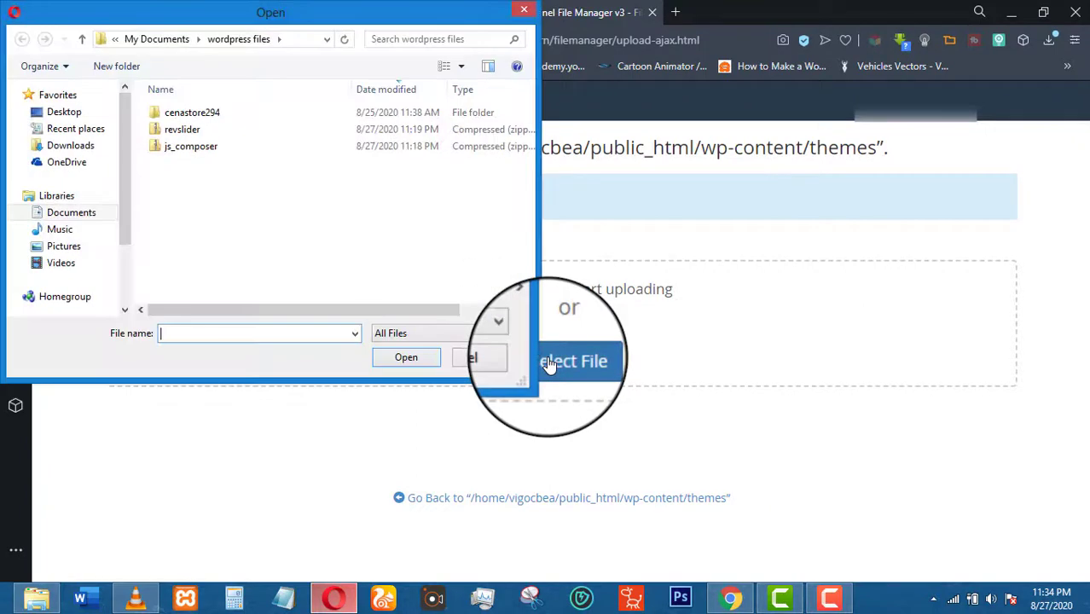
double_click(189, 114)
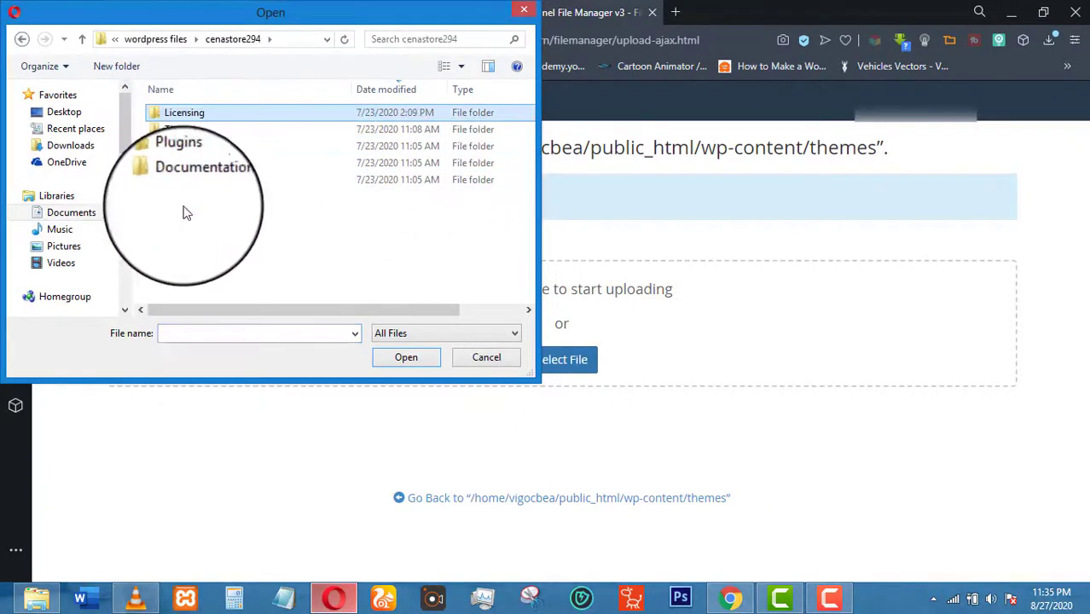
double_click(216, 136)
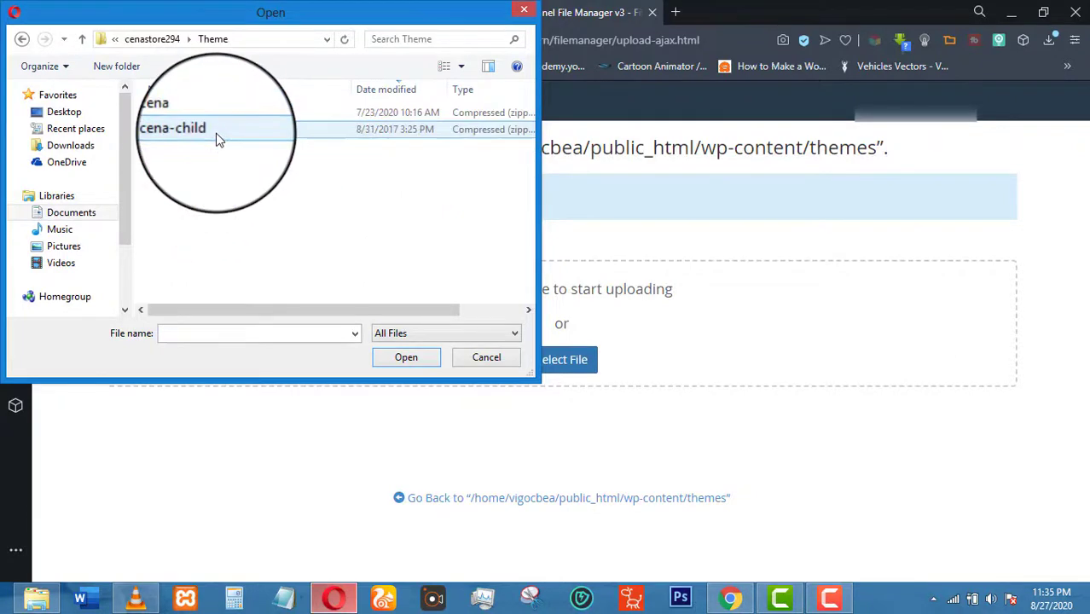
click(230, 134)
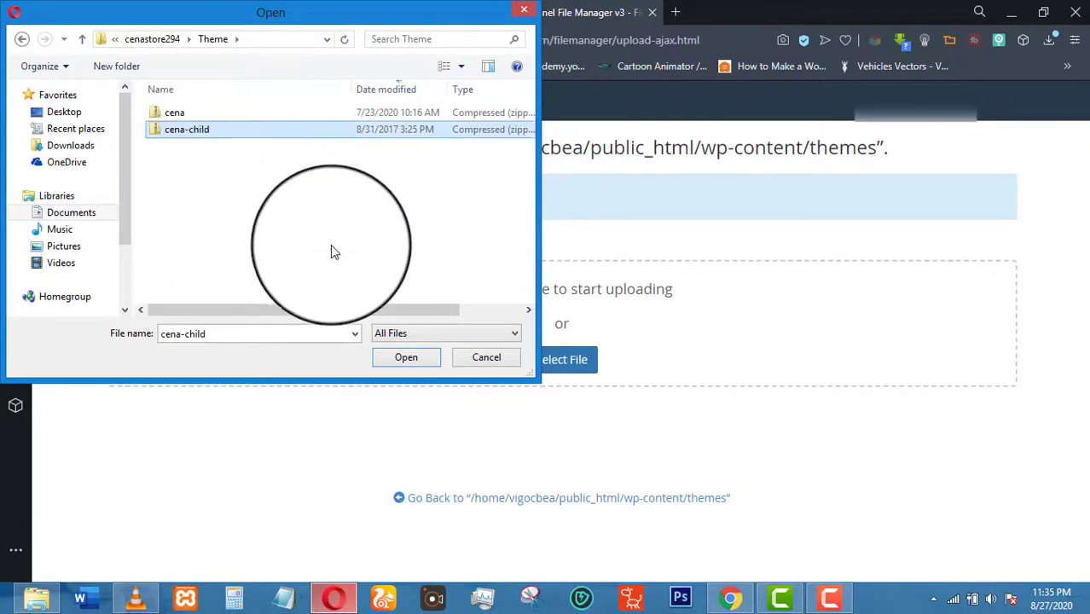
click(396, 357)
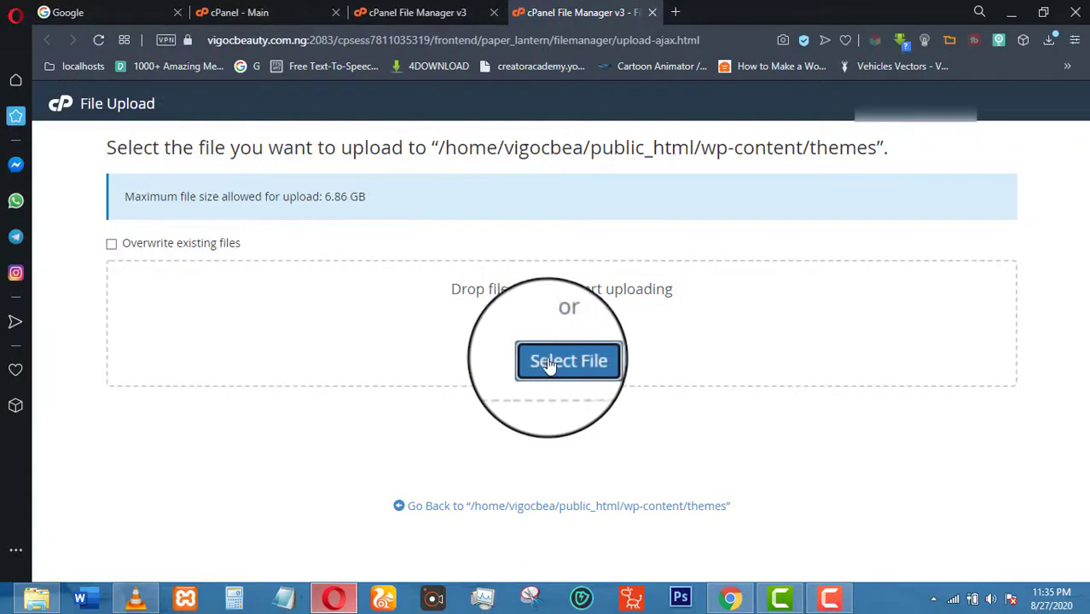
Step: Upload cena.zip from the same local Theme folder to the site's themes folder
click(549, 359)
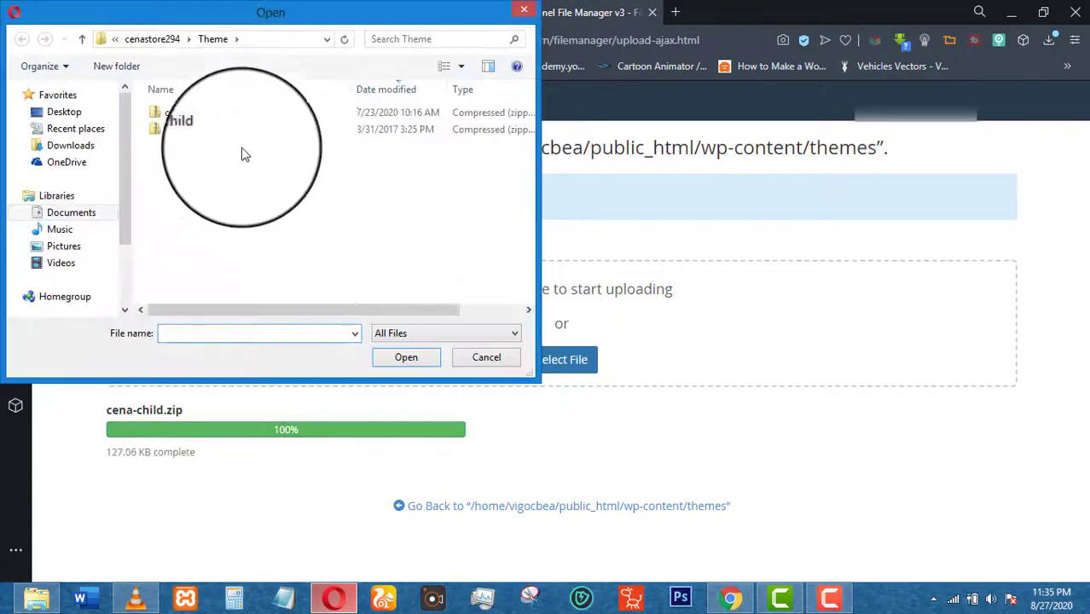
click(255, 112)
click(426, 359)
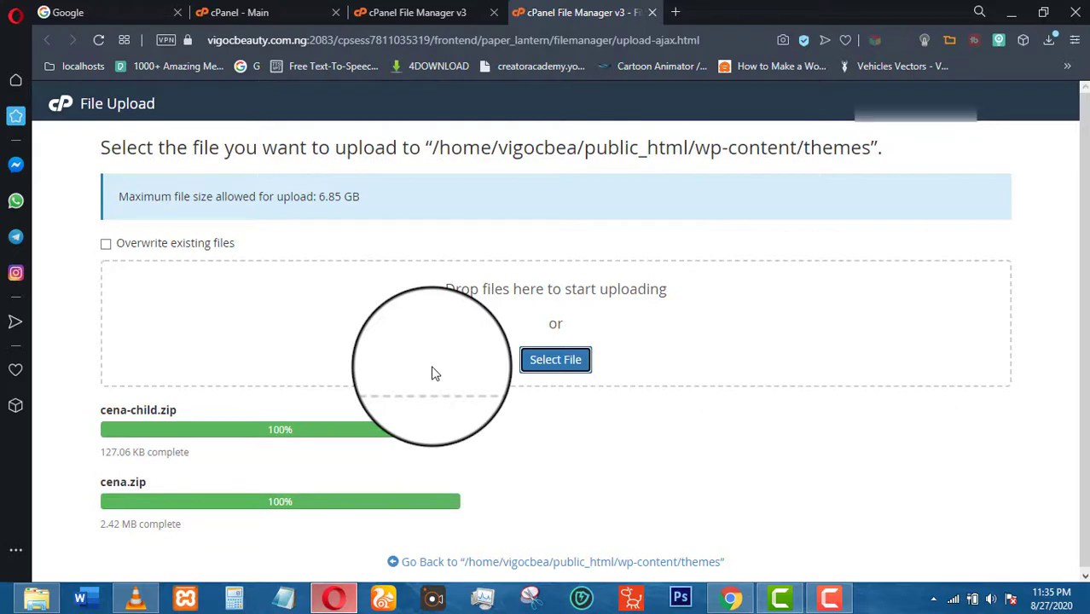
Step: Return to the reloaded themes folder listing and extract cena.zip into /public_html/wp-content/themes, dismissing the extraction results
click(520, 568)
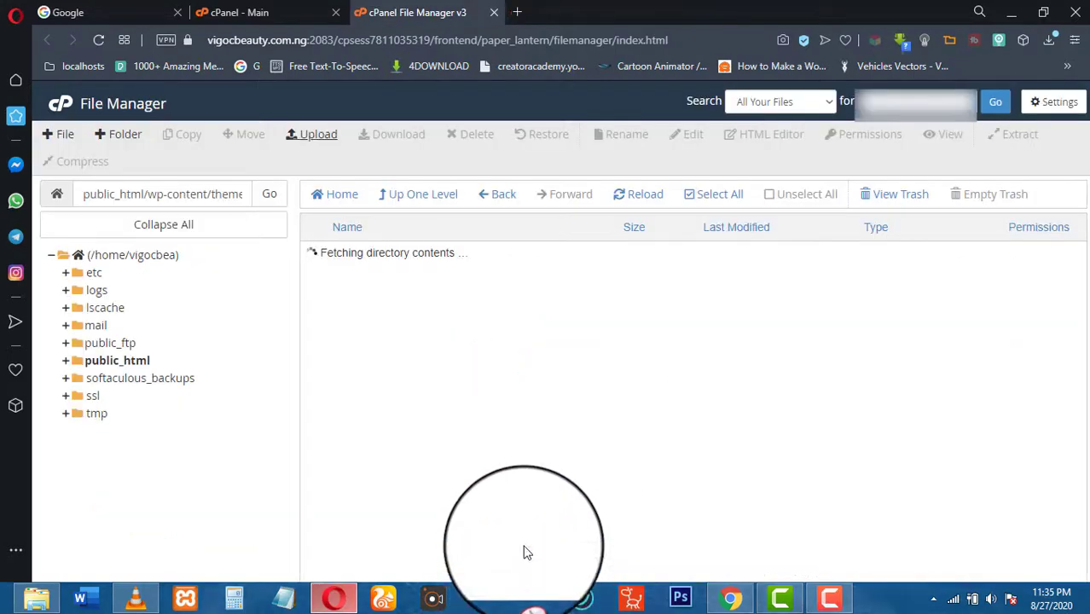
click(643, 196)
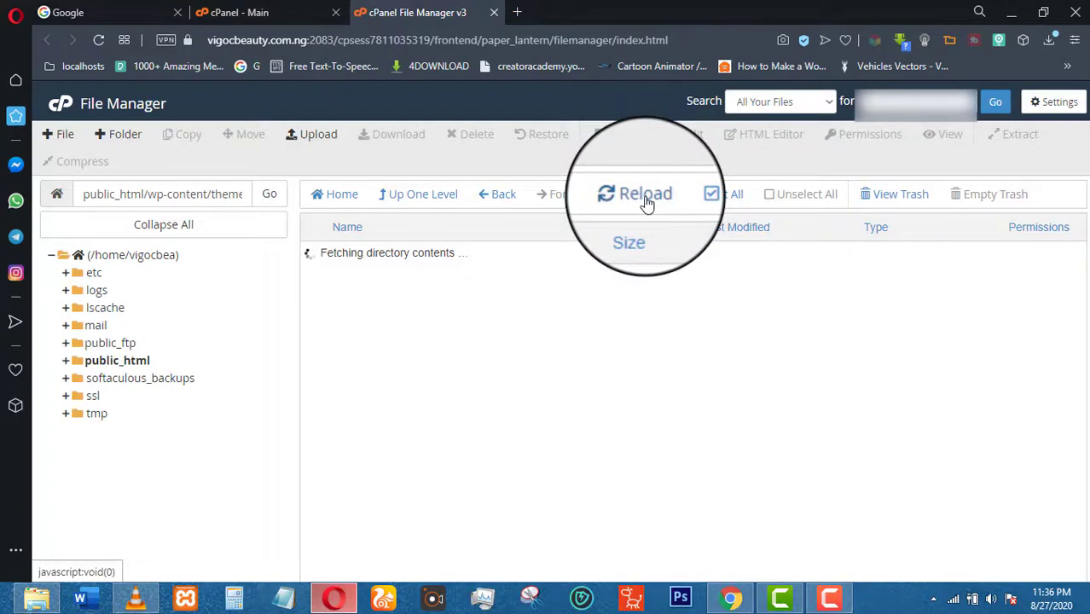
click(429, 433)
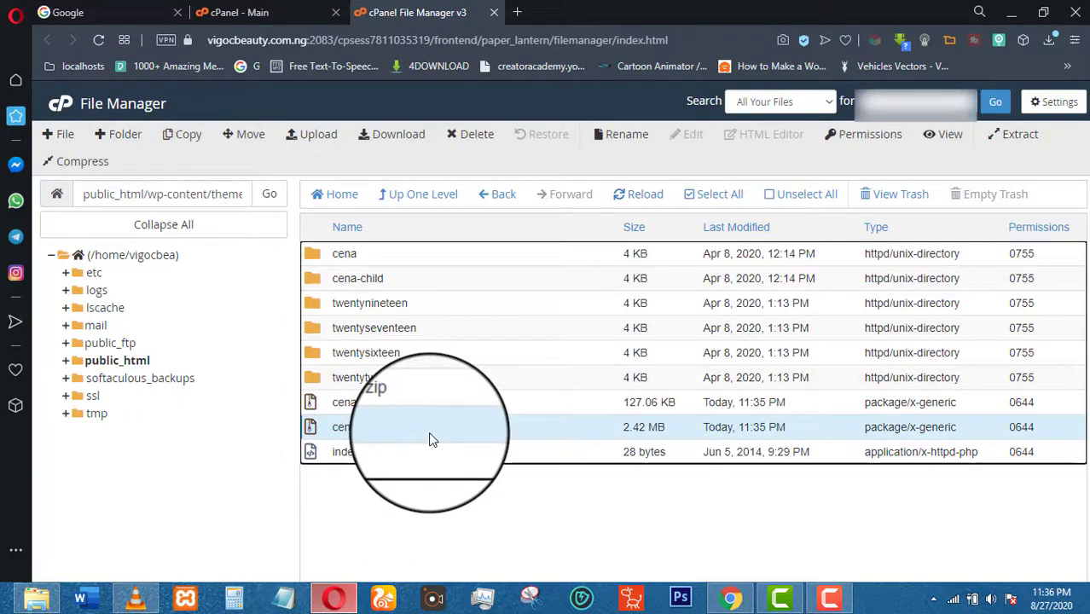
right_click(428, 432)
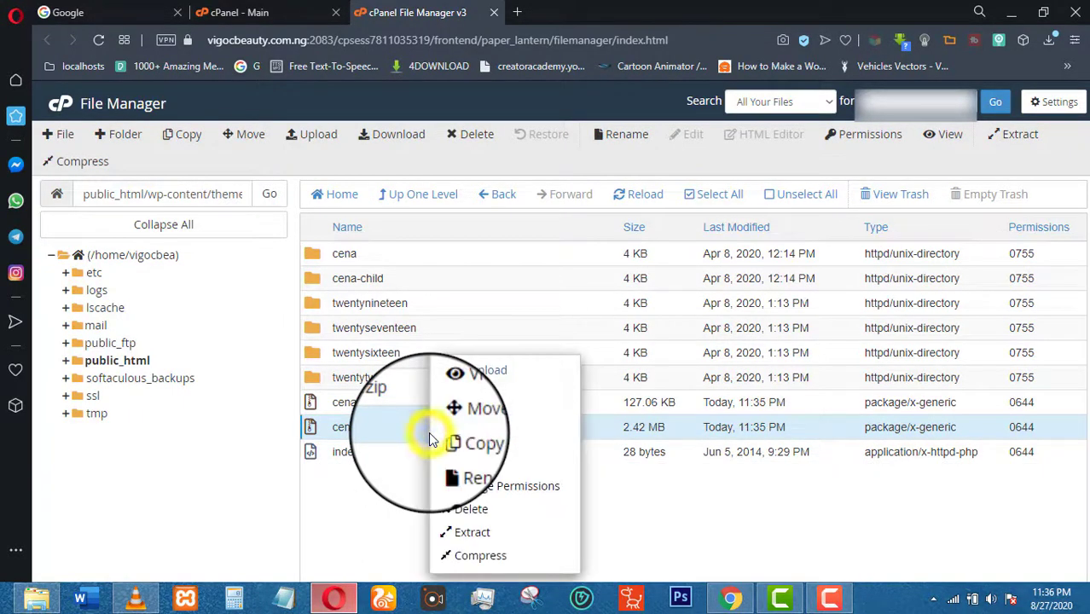
click(459, 524)
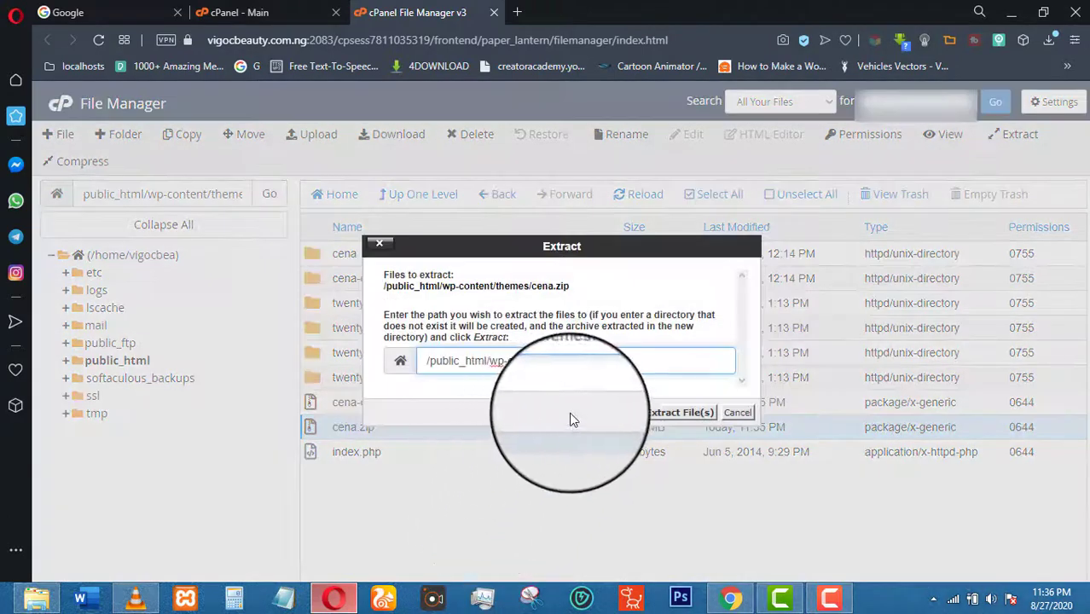
click(665, 413)
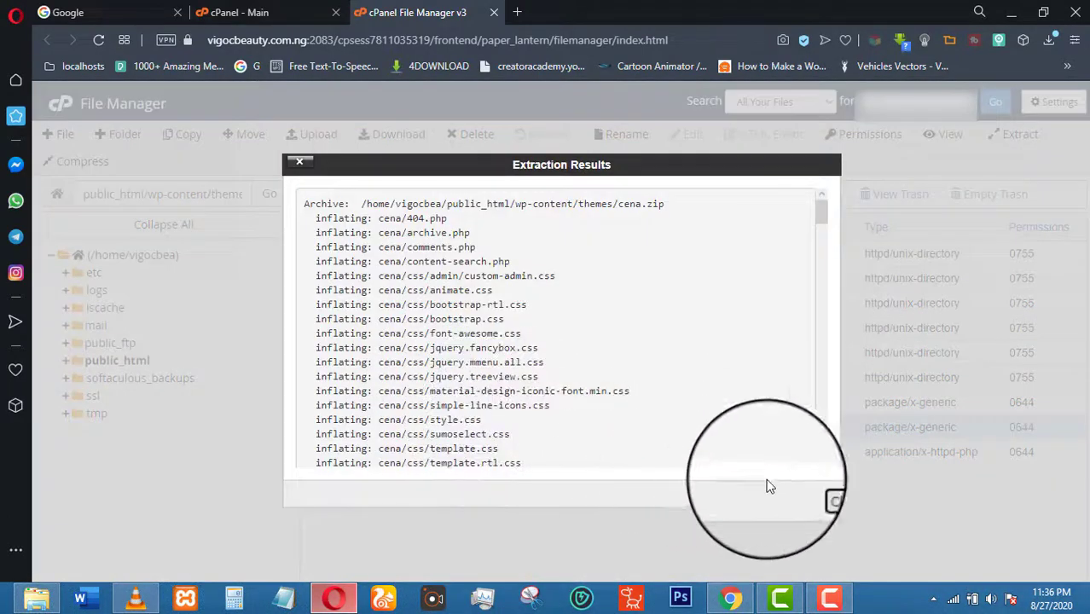
click(823, 499)
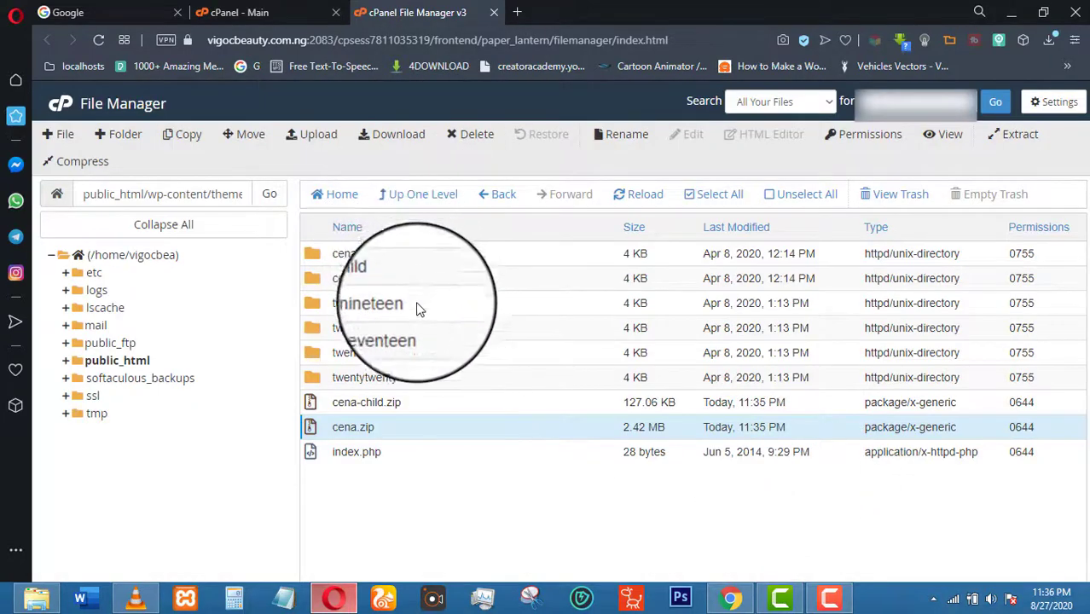
Step: Extract cena-child.zip into /public_html/wp-content/themes, dismiss the extraction results and reload the folder listing
right_click(422, 412)
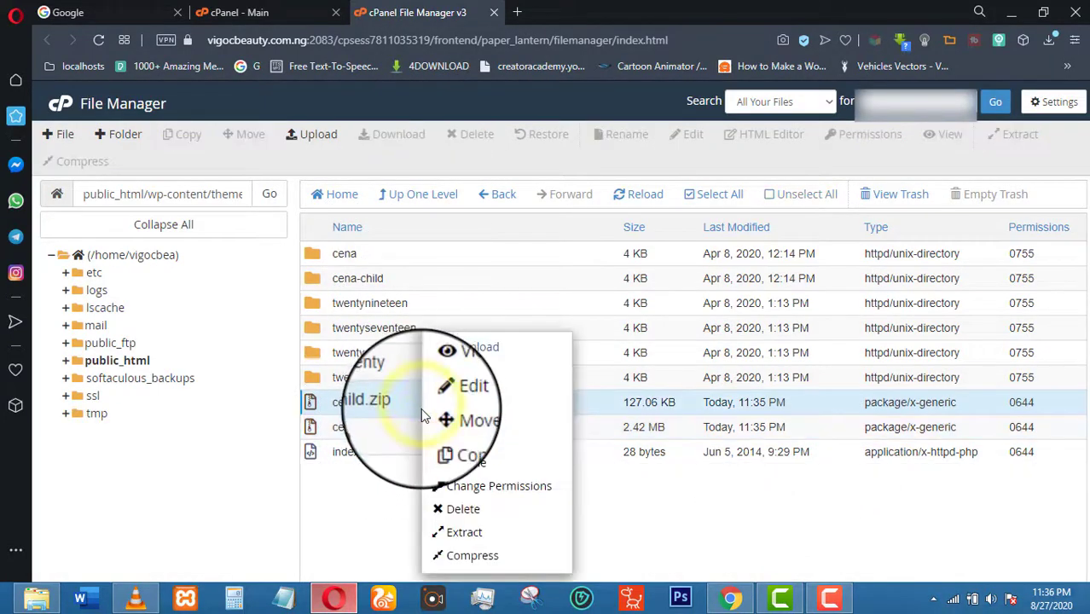
click(494, 534)
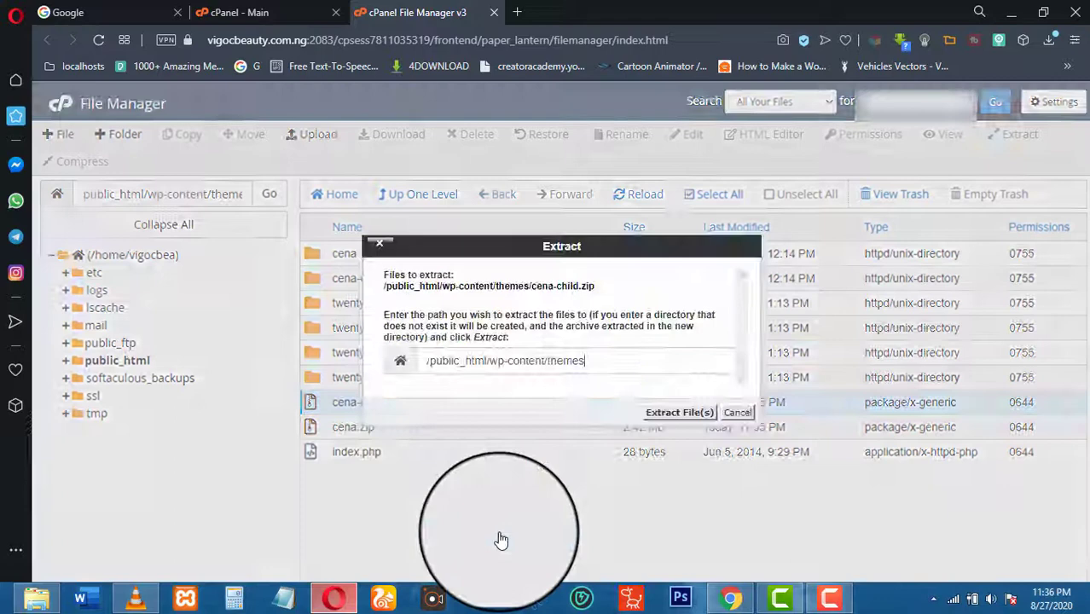
click(679, 412)
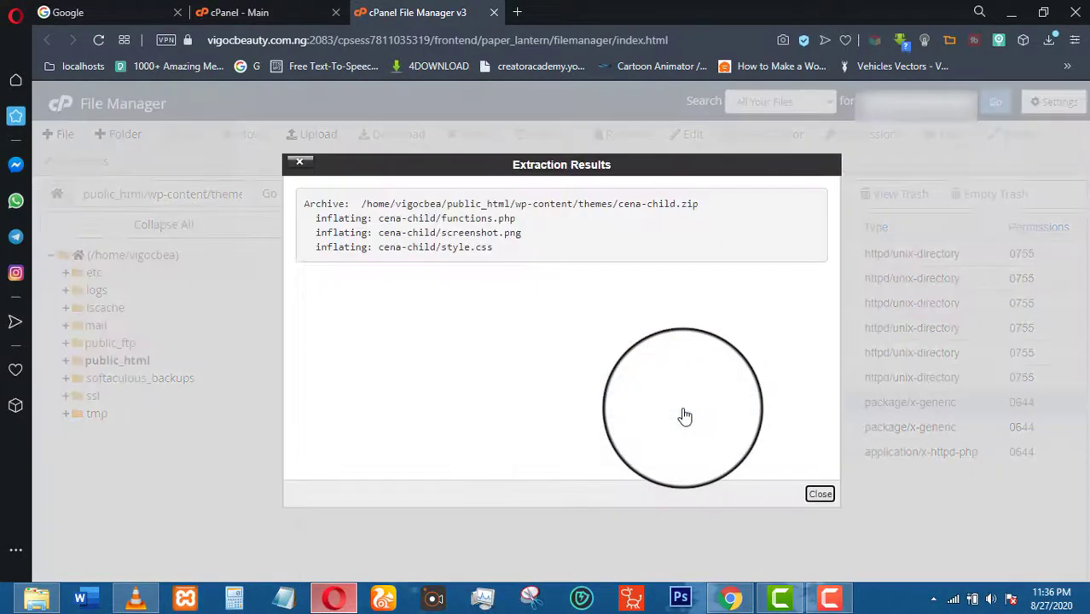
click(814, 492)
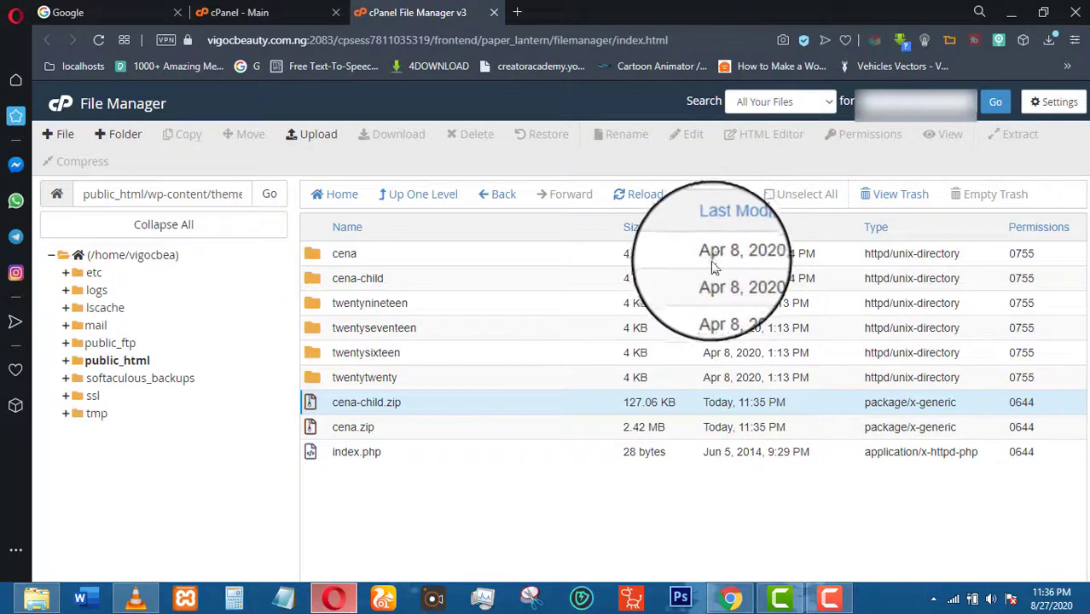
click(652, 208)
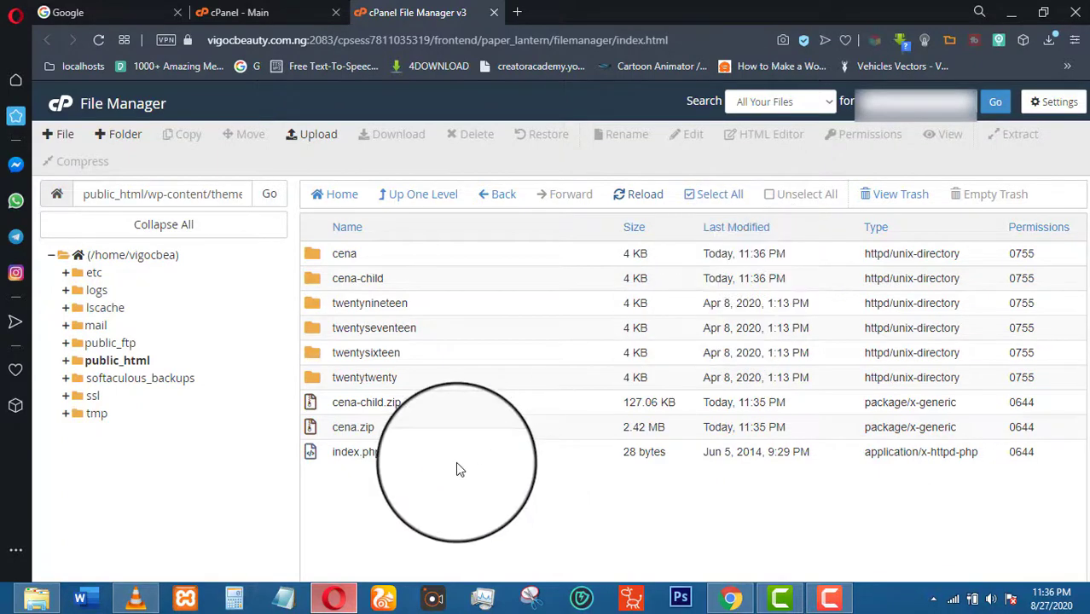
Step: Permanently delete the newly uploaded cena-child.zip and cena.zip from the themes folder, skipping the trash
click(486, 428)
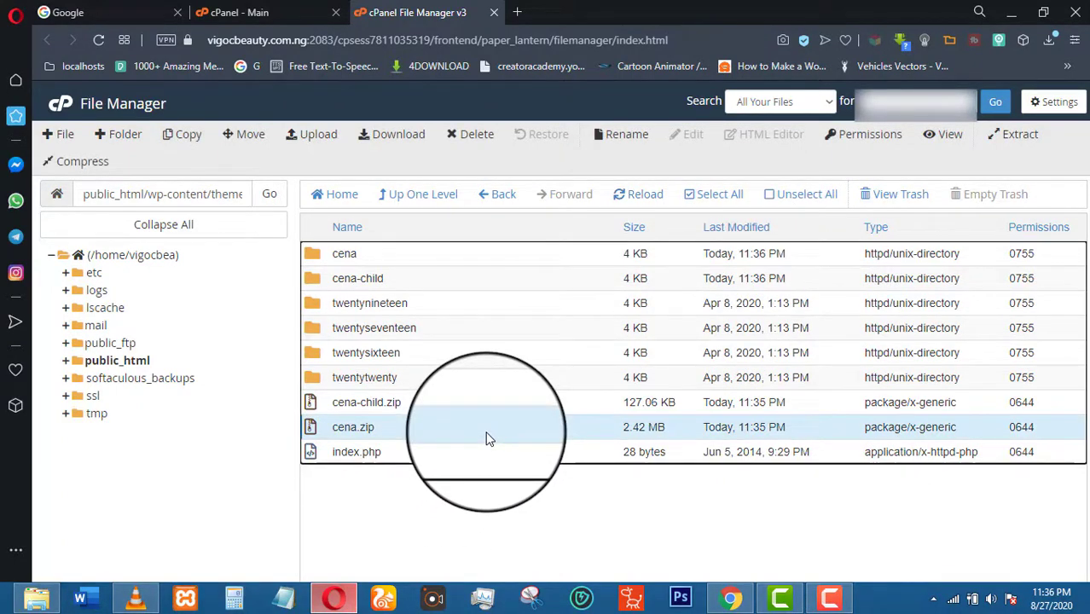
key(shift+Up)
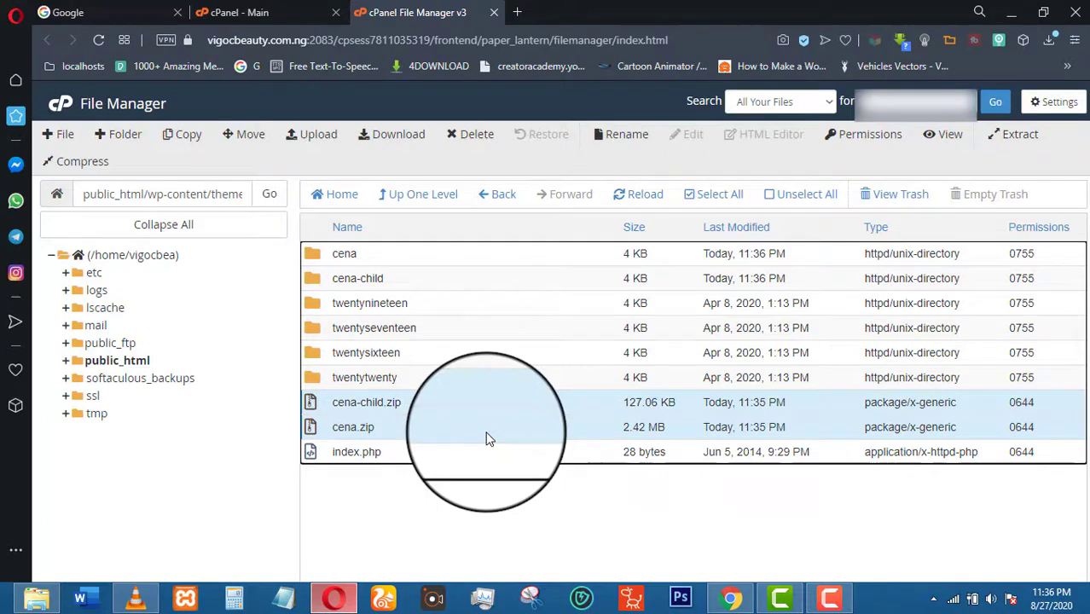
click(469, 136)
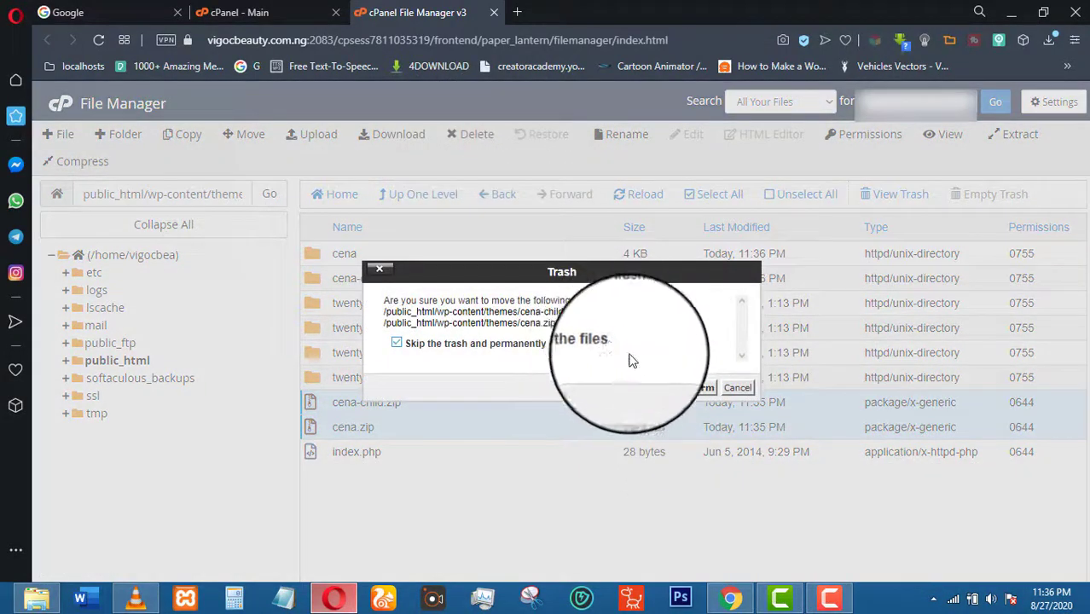
click(695, 388)
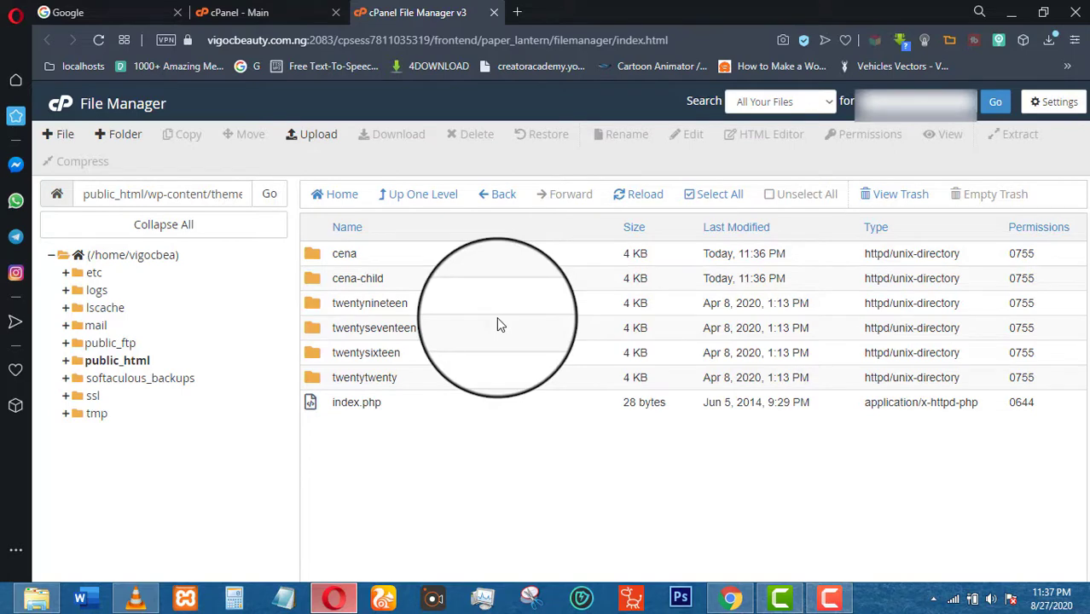
Step: Close the File Manager and cPanel pages and open the site vigocbeauty.com.ng
click(495, 14)
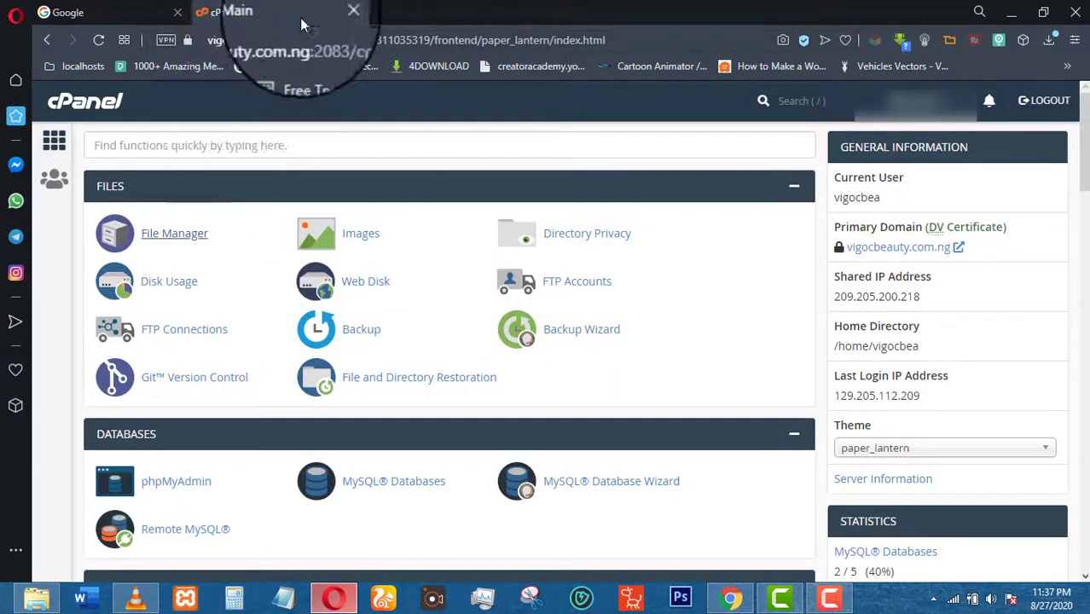
click(336, 14)
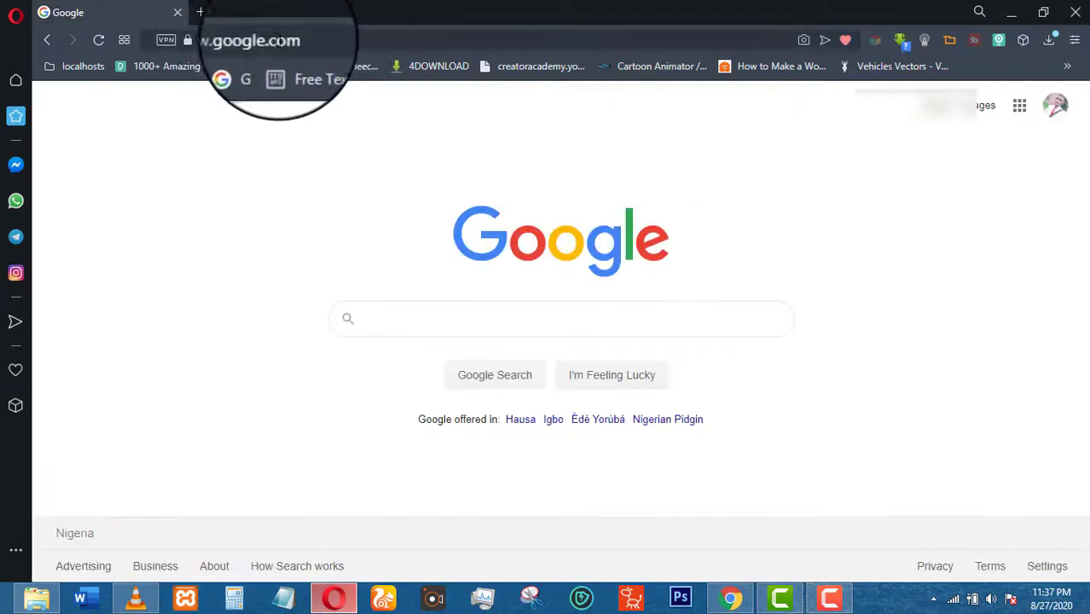
click(323, 48)
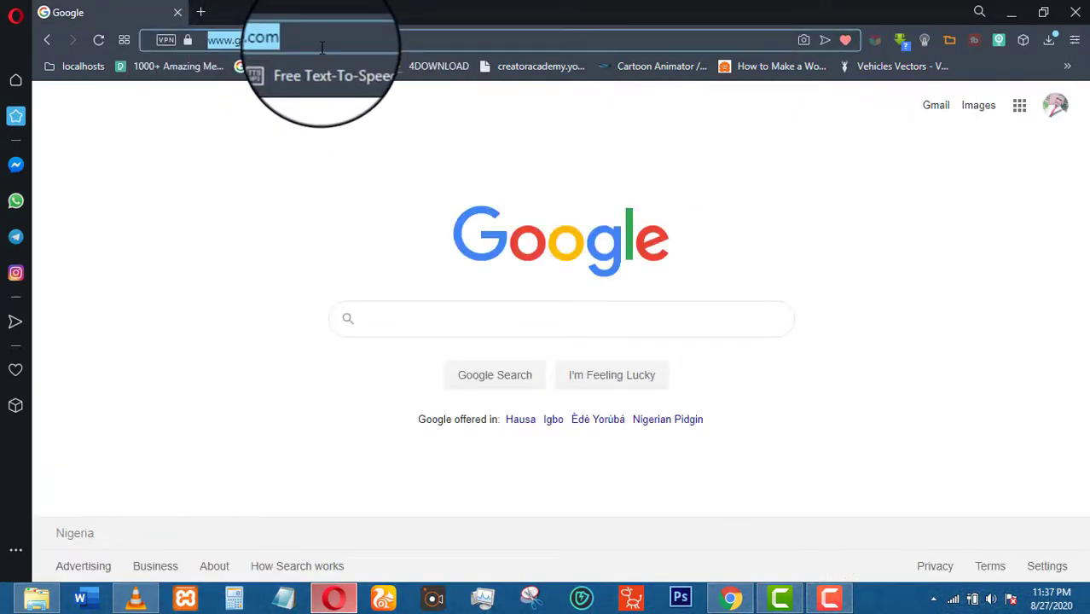
text(vi)
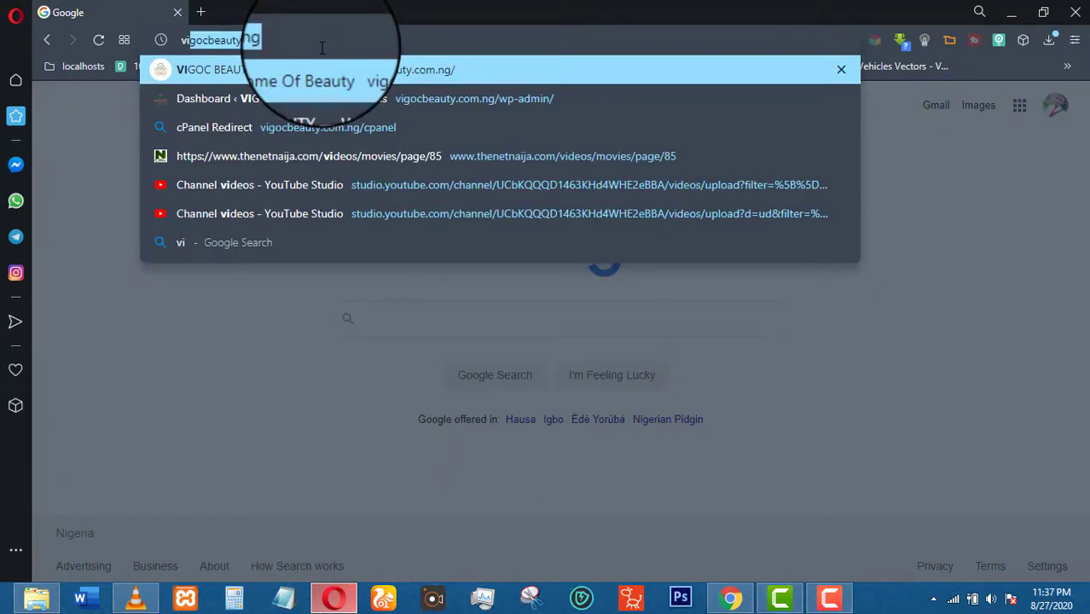
key(Return)
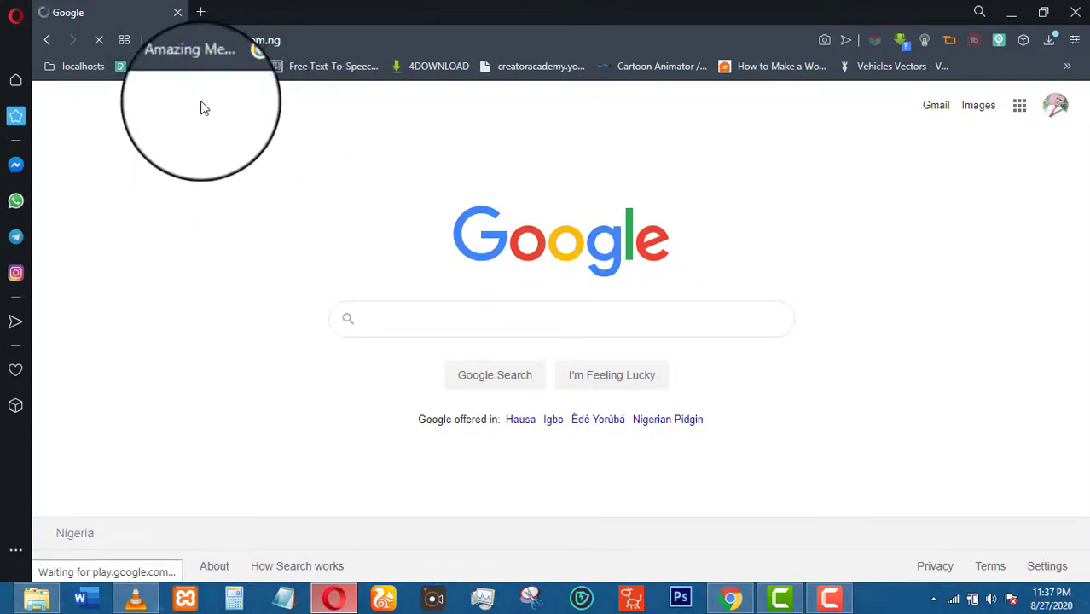
Step: Open the WordPress dashboard at vigocbeauty.com.ng/wp-admin/ in a new browser tab alongside the loading homepage
click(207, 16)
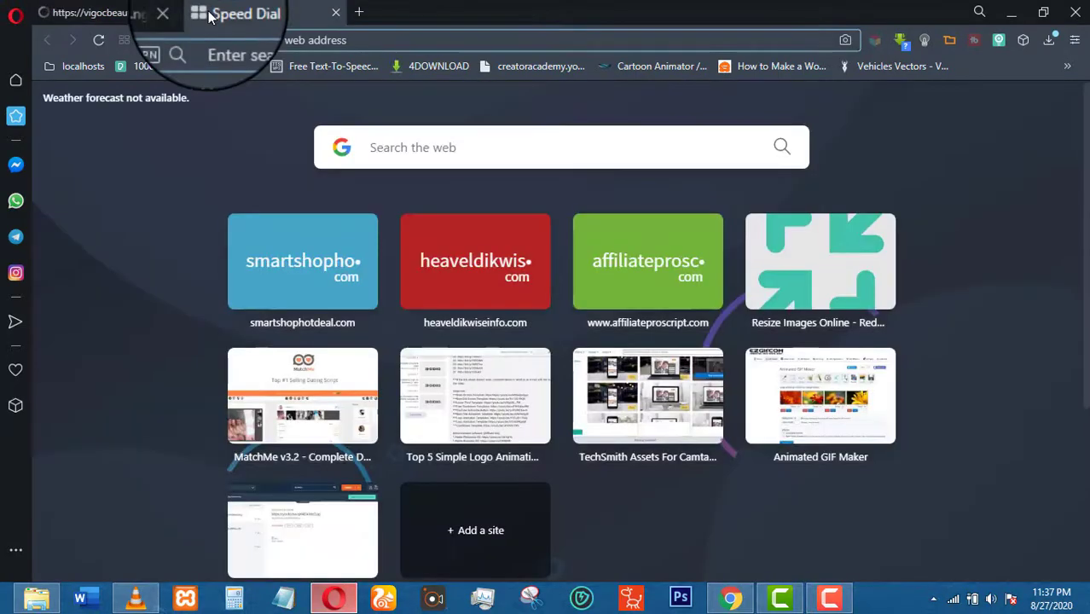
text(vigocbeauty.c)
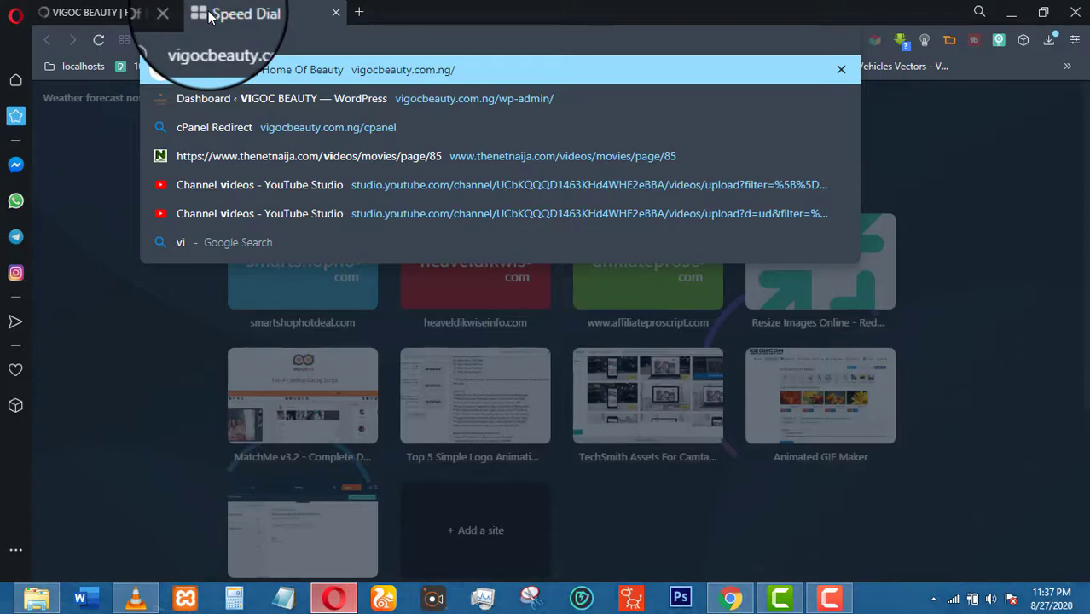
key(Down)
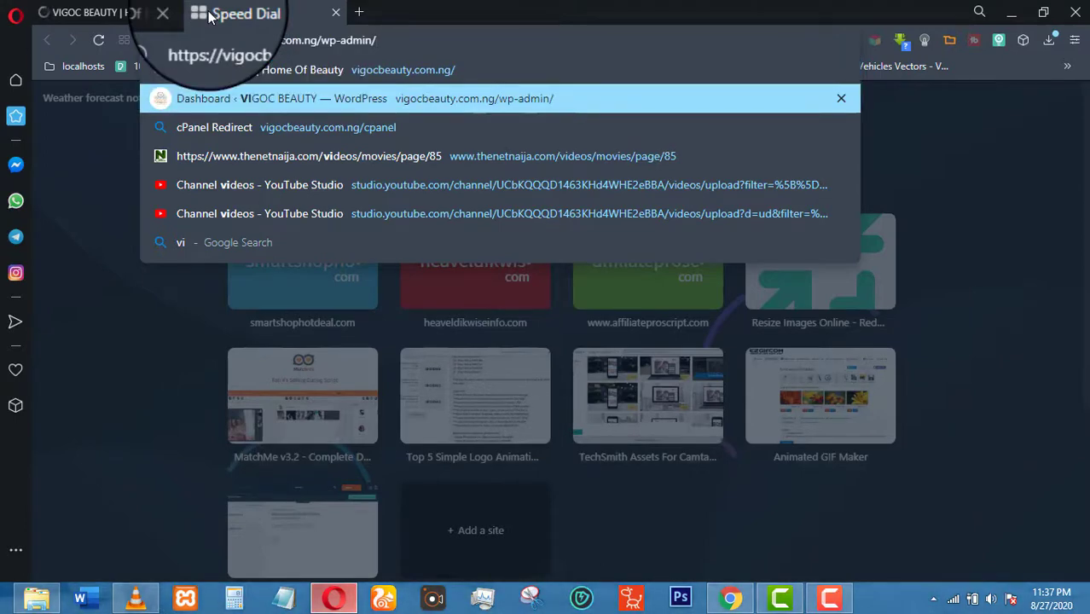
key(Return)
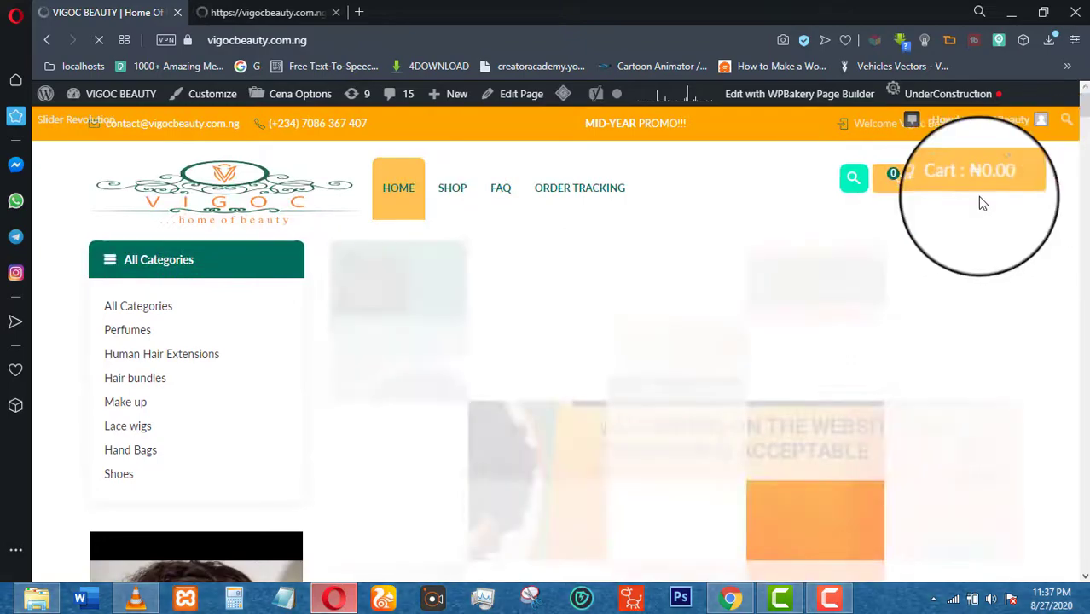
Step: Examine the site's homepage from the promo slider through the product sections to the footer to check its layout
scroll(1071, 170, down, 1)
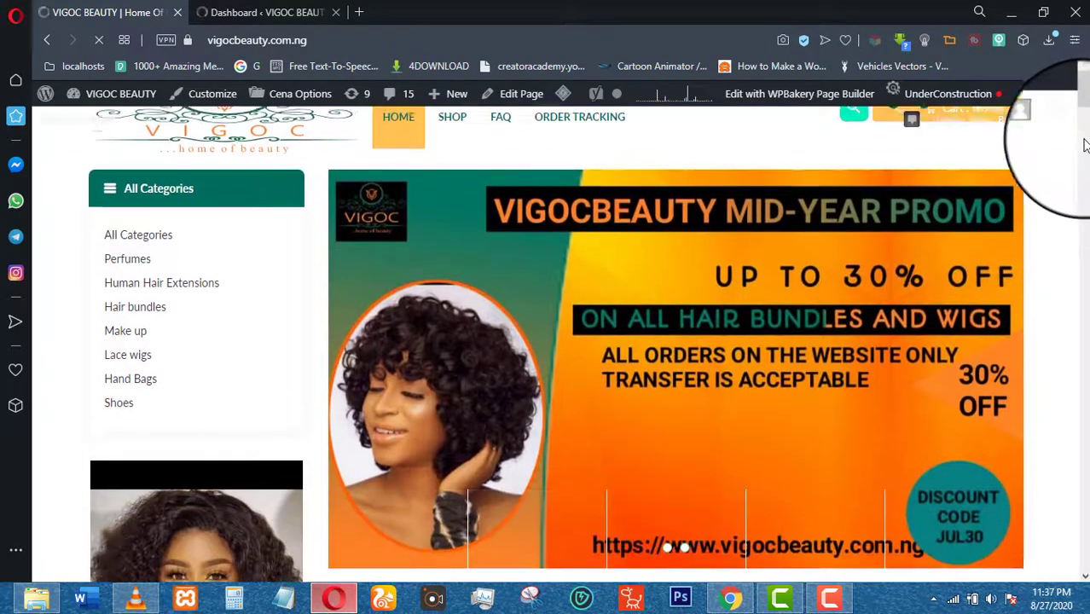
scroll(620, 346, down, 4)
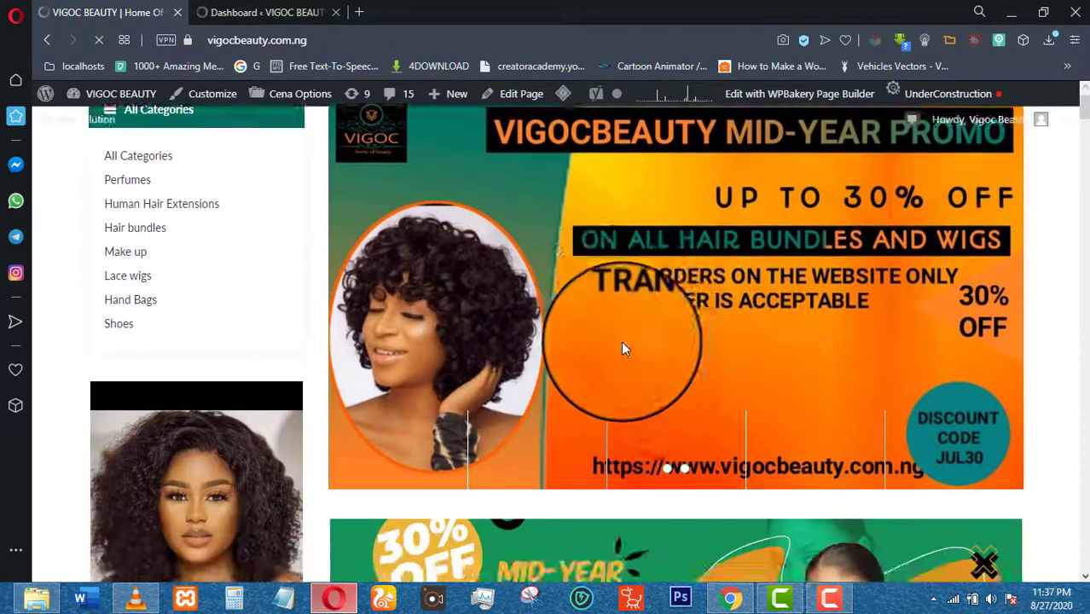
scroll(701, 260, down, 11)
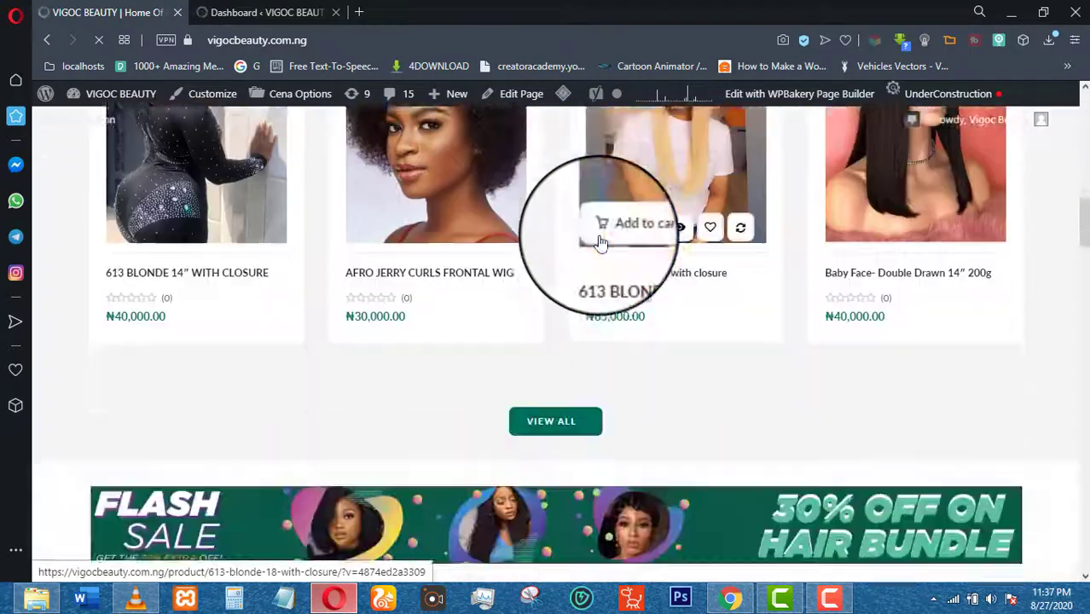
scroll(597, 231, down, 15)
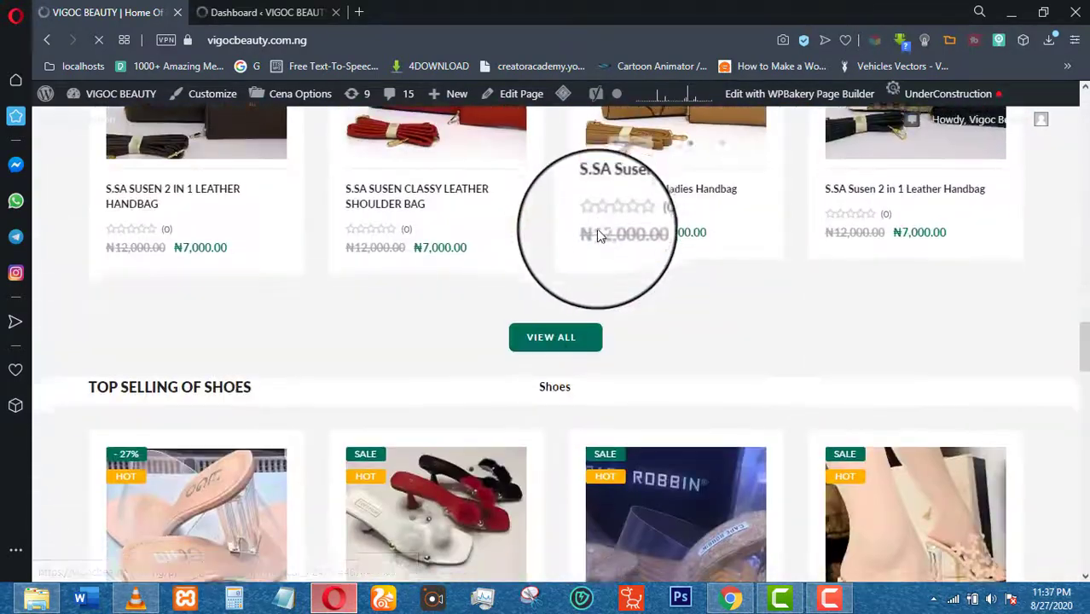
scroll(596, 227, down, 12)
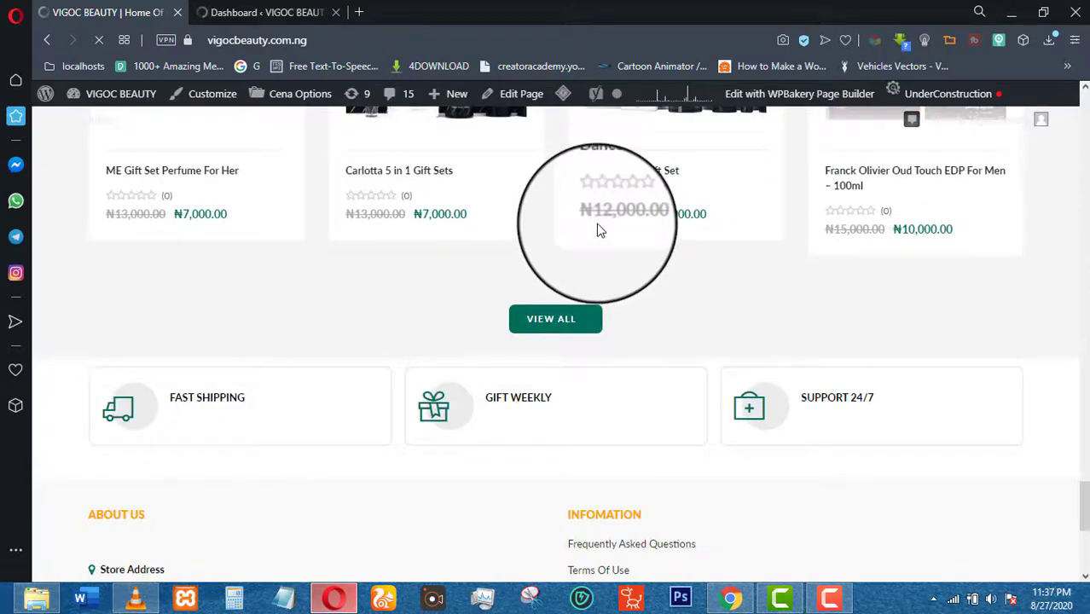
scroll(597, 222, up, 18)
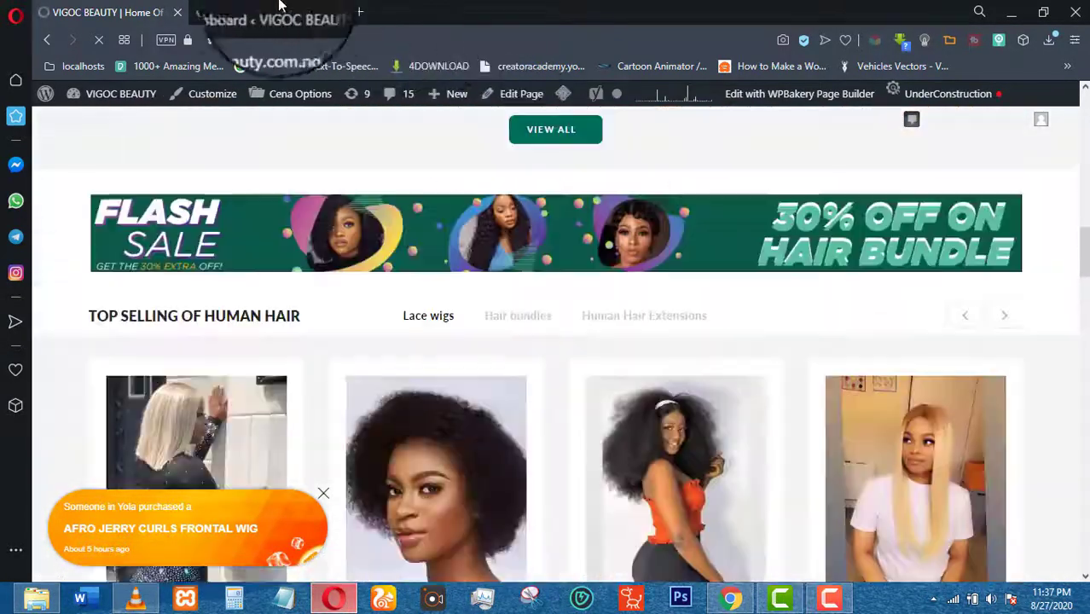
Step: From the WordPress dashboard, open the Contact Form 7 update page in a separate tab and start the WooCommerce database update
click(273, 8)
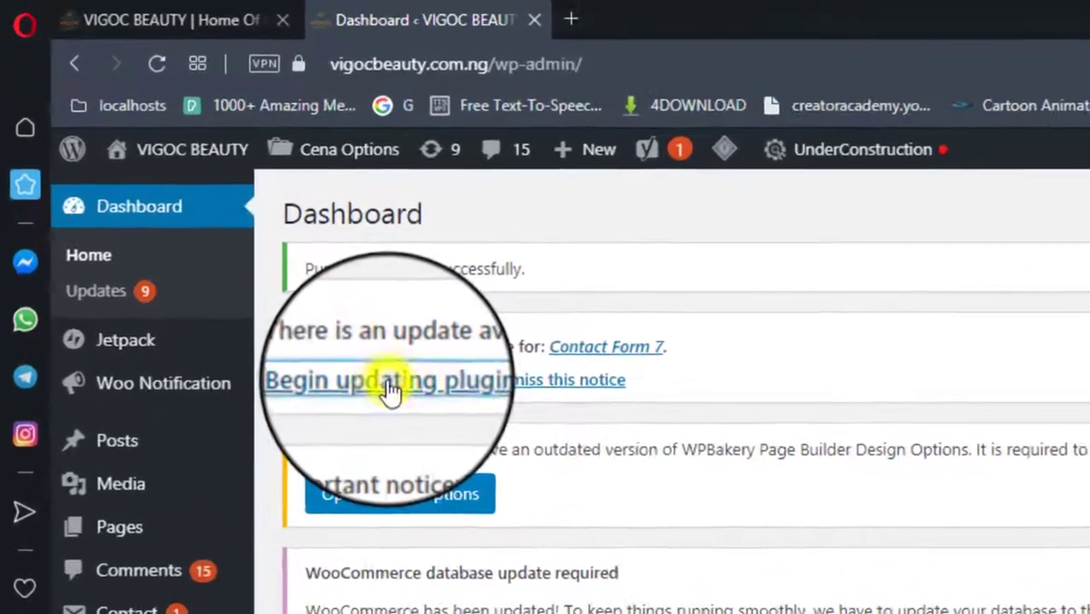
right_click(320, 329)
click(430, 409)
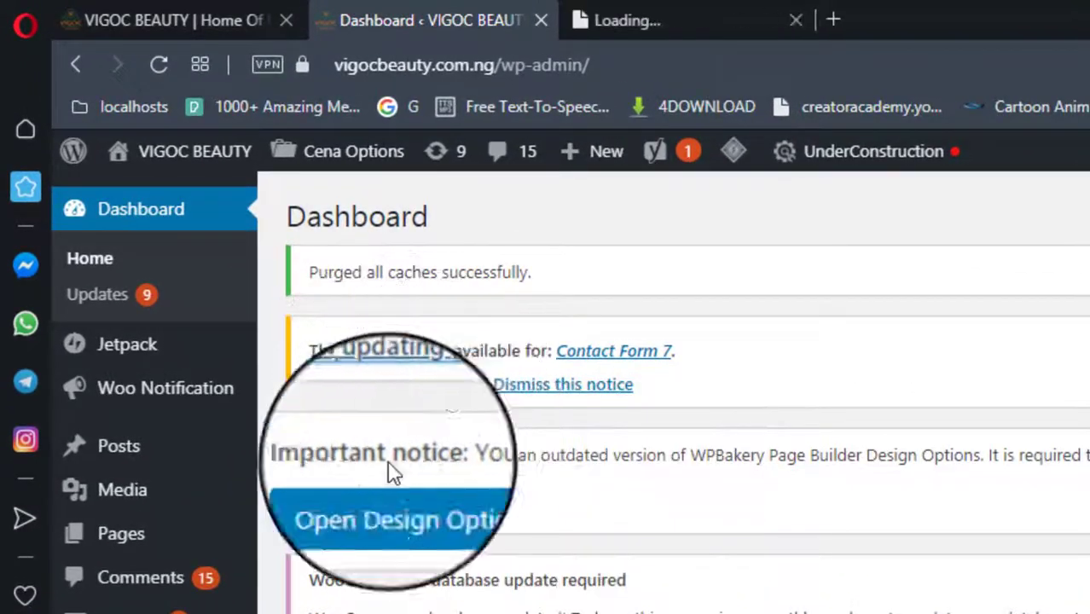
scroll(426, 588, down, 2)
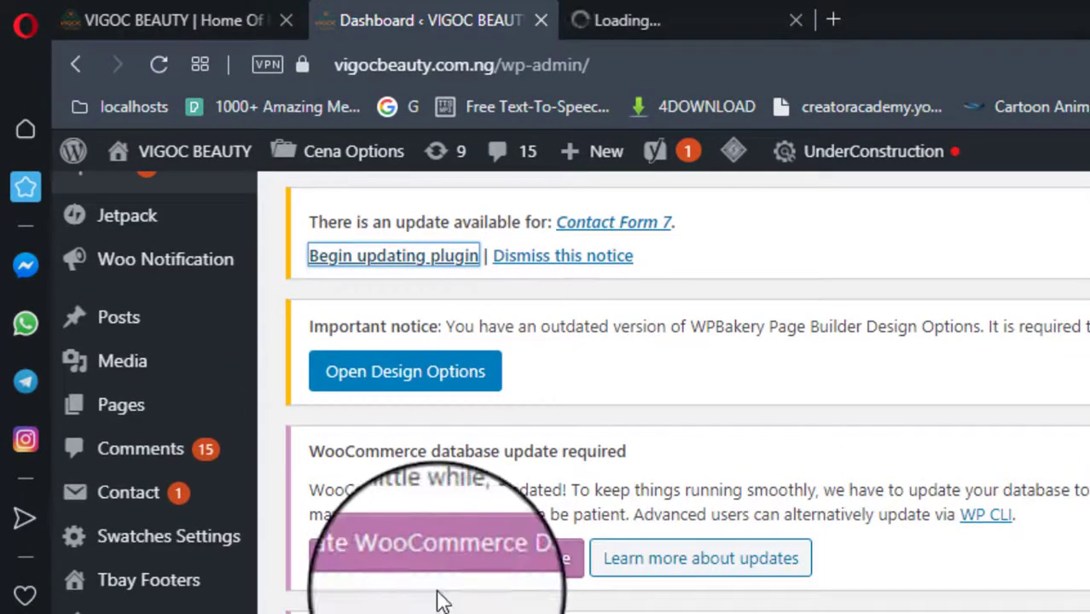
click(443, 578)
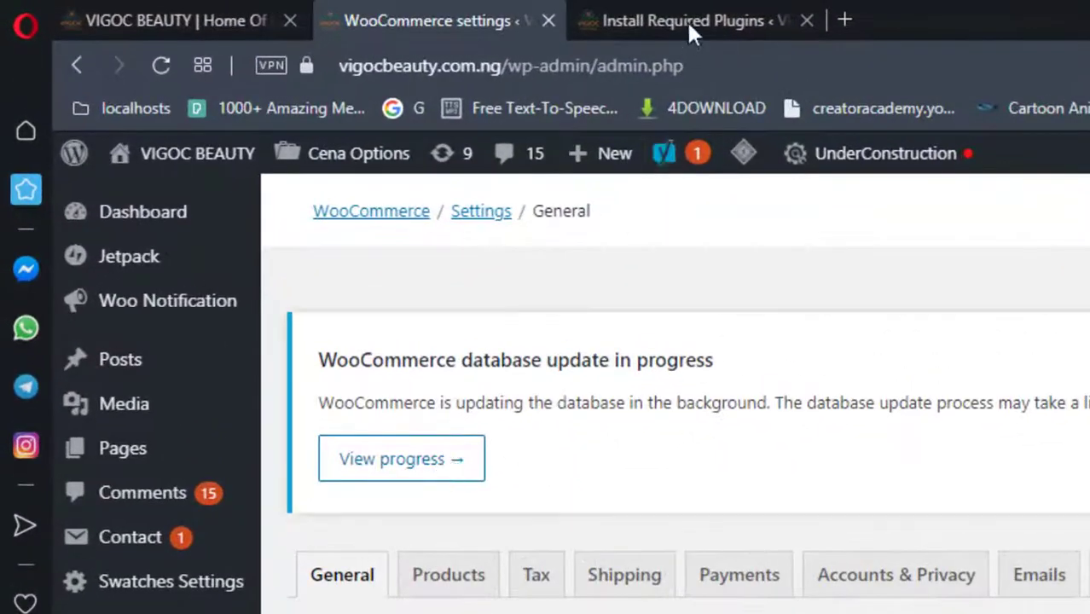
Step: Update the Contact Form 7 plugin on the Install Required Plugins page and close that page
click(656, 18)
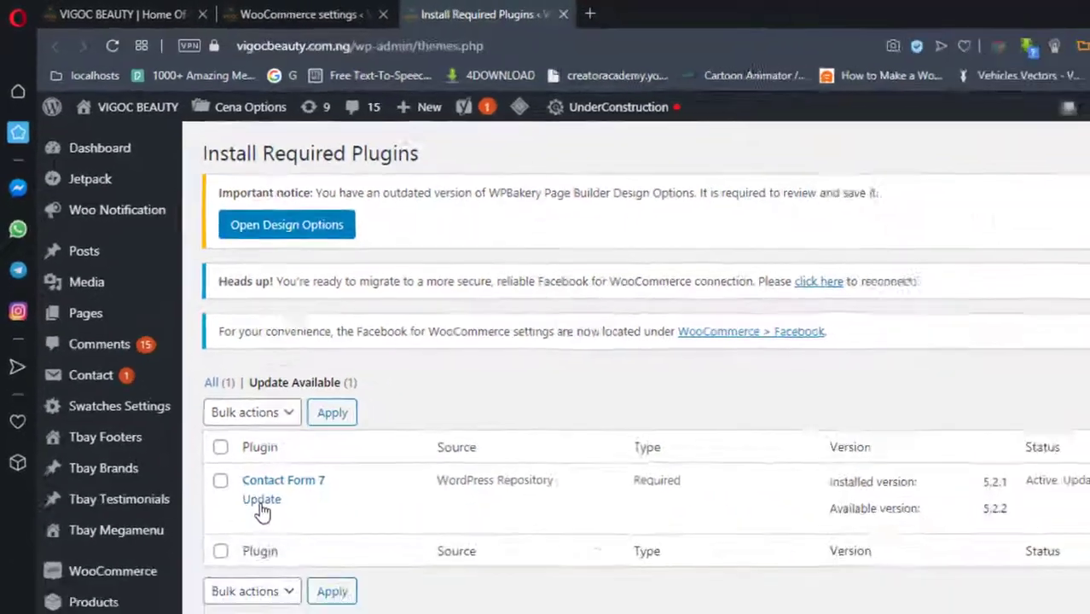
click(229, 438)
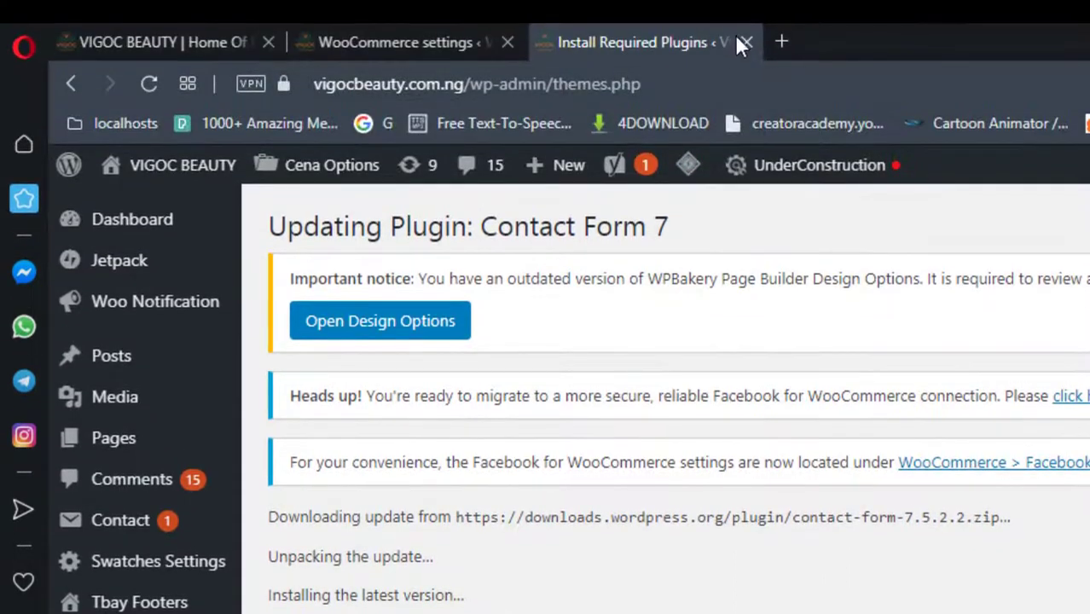
click(746, 41)
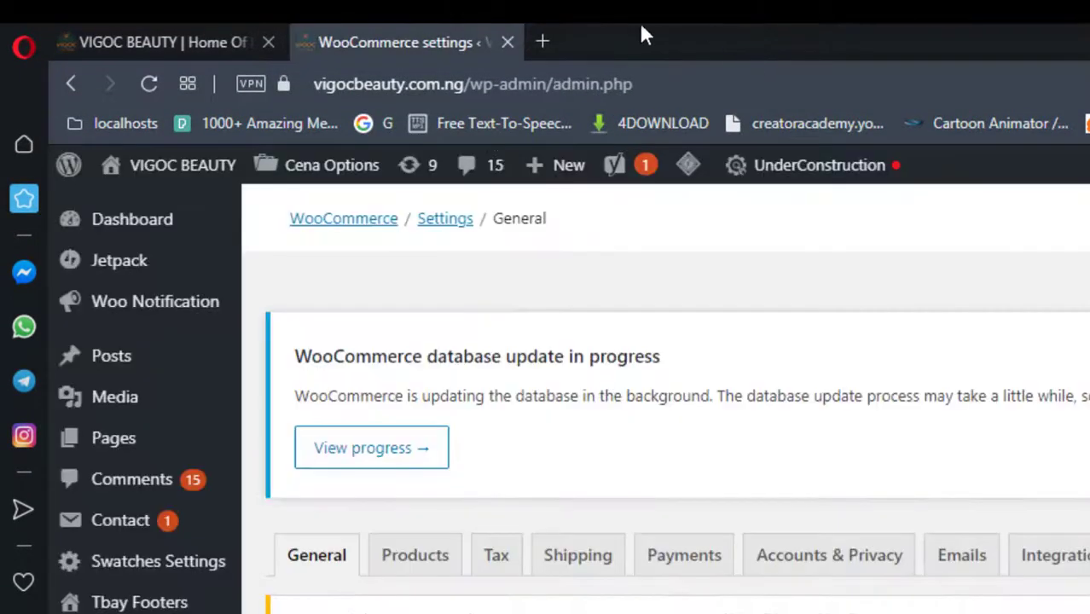
Step: Return to the WordPress dashboard home and check its notices for the state of the updates
click(165, 222)
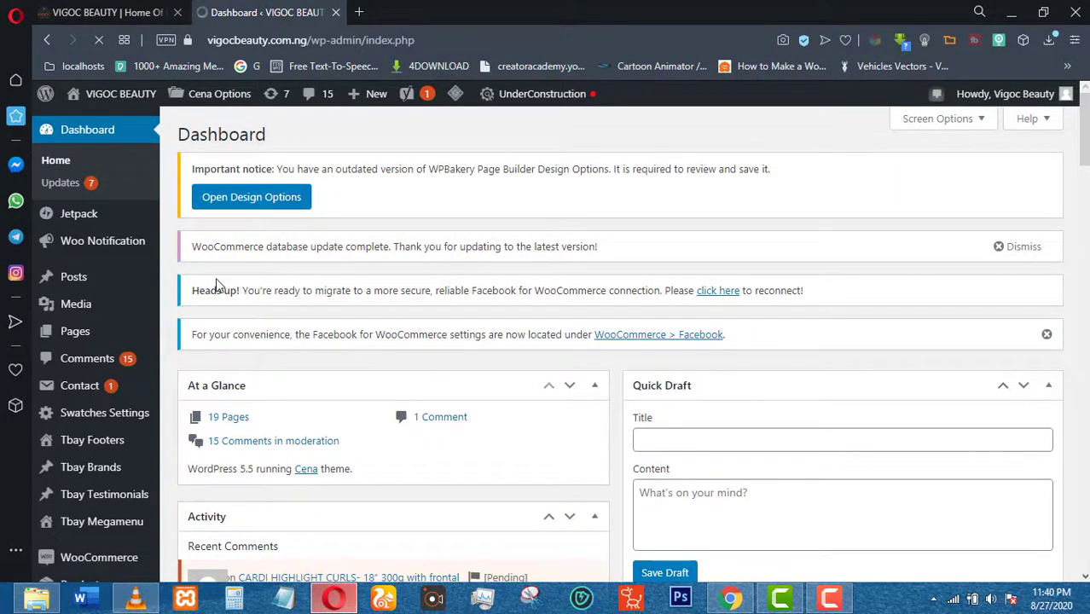
scroll(224, 281, down, 1)
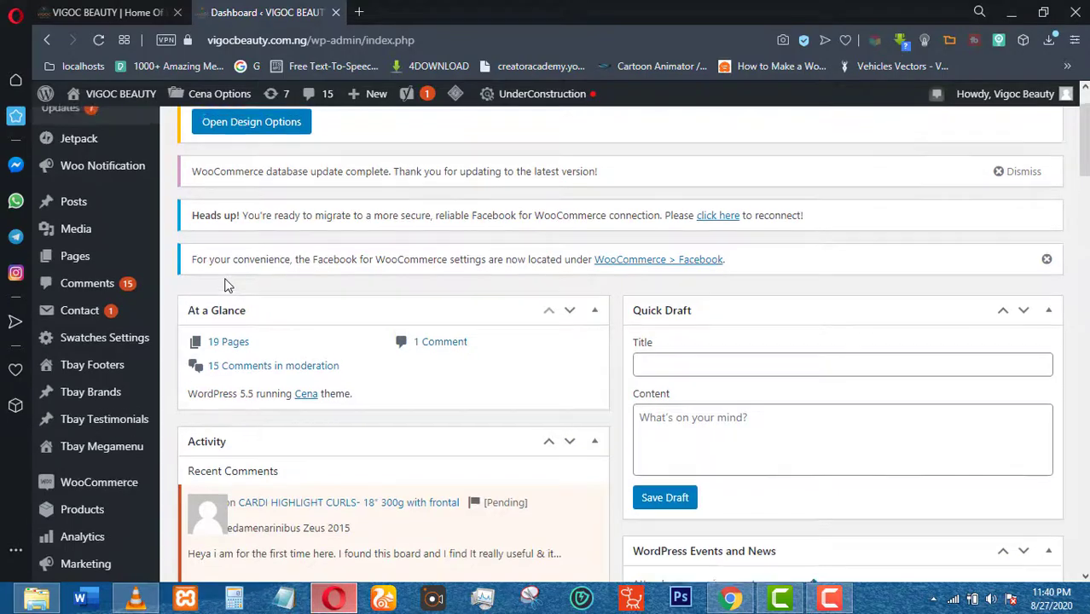
scroll(226, 285, up, 1)
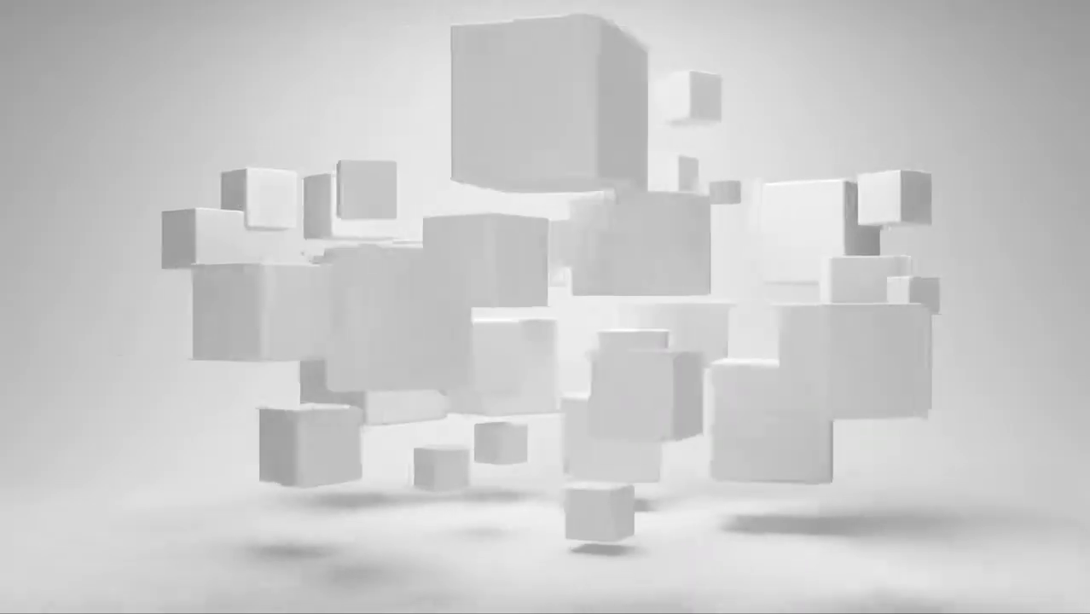